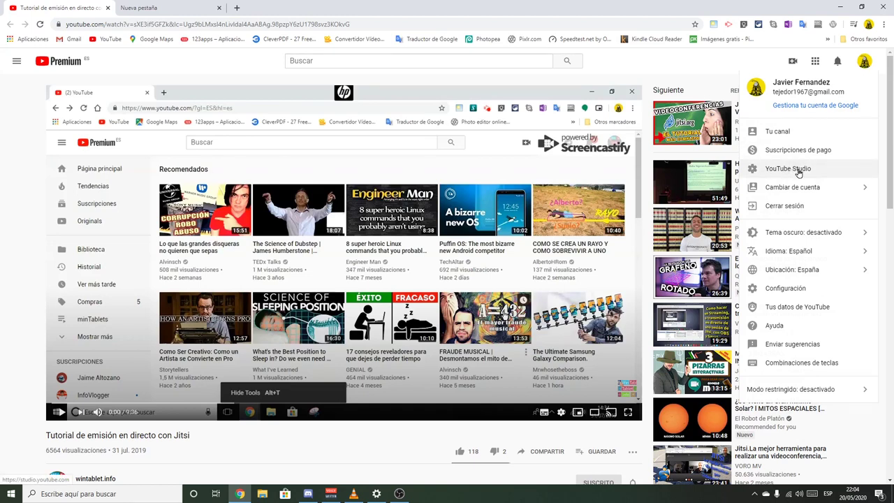
- Close the account menu and choose Emitir en directo to reach the webcam broadcast setup
key("Escape")
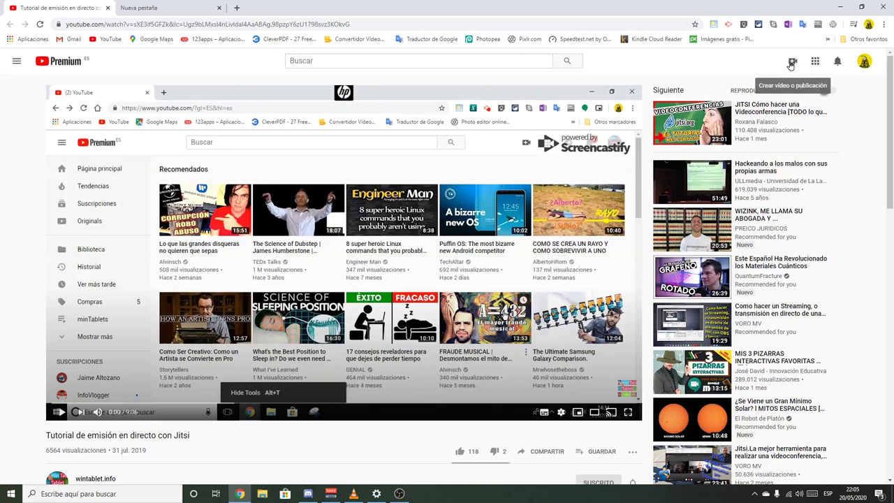
left_click(791, 63)
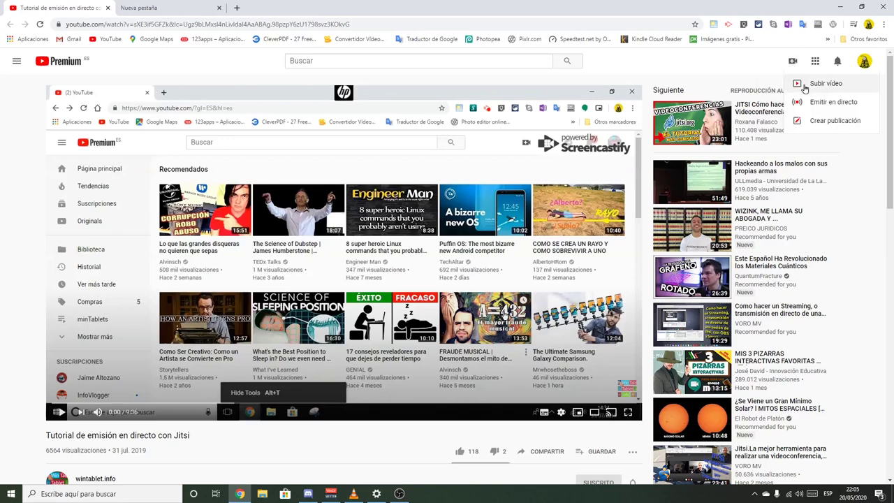
left_click(831, 107)
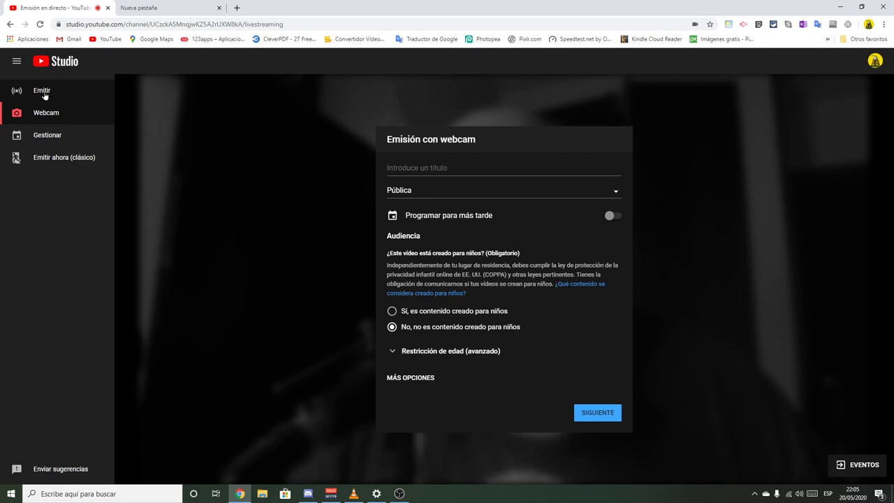
- Switch to Emitir streaming mode and decline reusing the previous broadcast's settings
left_click(41, 95)
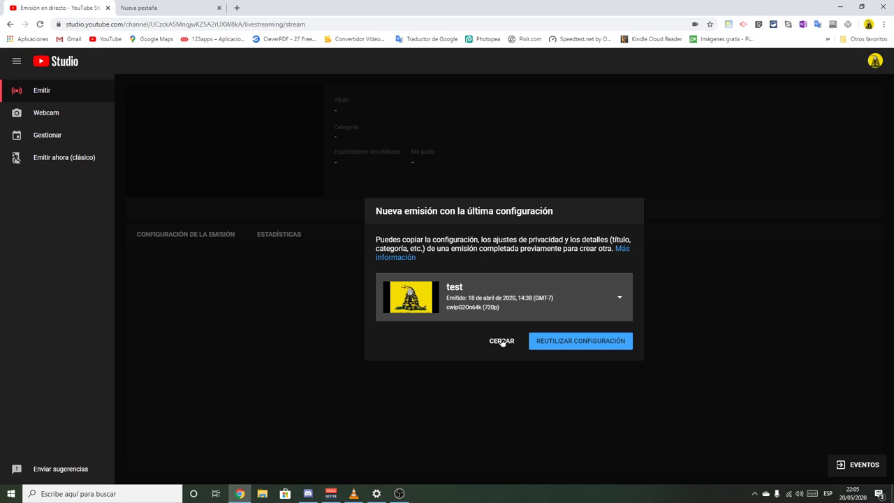
left_click(501, 341)
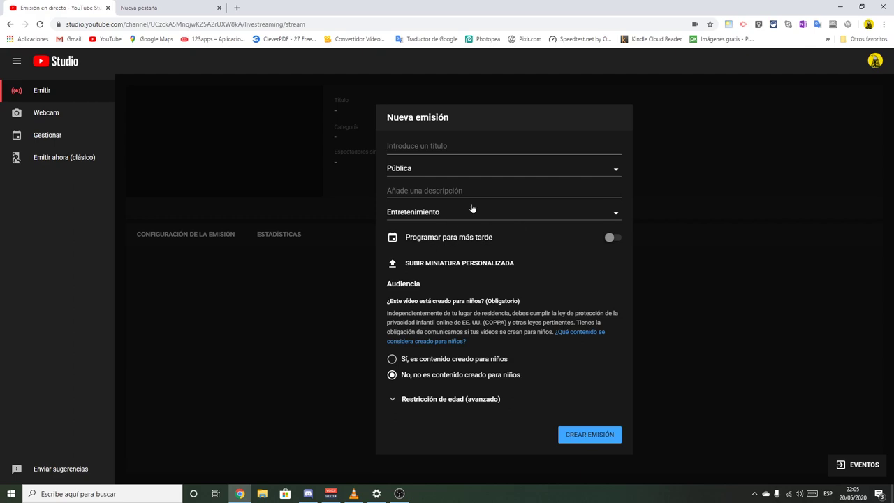
- Title the new broadcast 'Prueba Jitsi'
type("T")
key("BackSpace")
type("Prueba Jitsi")
- Set visibility to Oculta (unlisted) and add the description 'Descripcion del video'
left_click(586, 170)
left_click(570, 176)
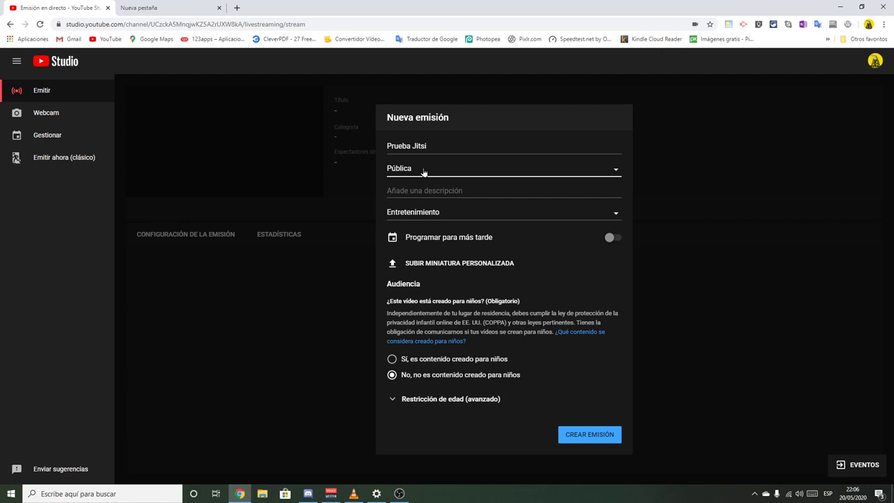
left_click(615, 171)
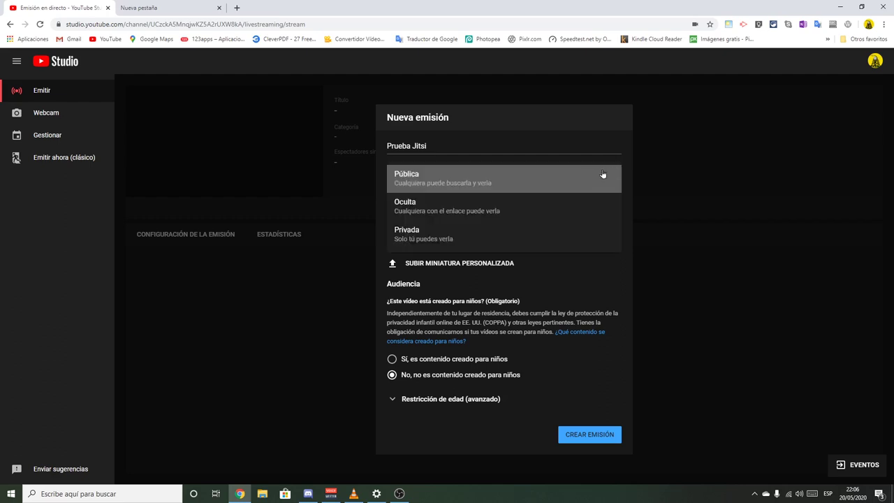
left_click(464, 207)
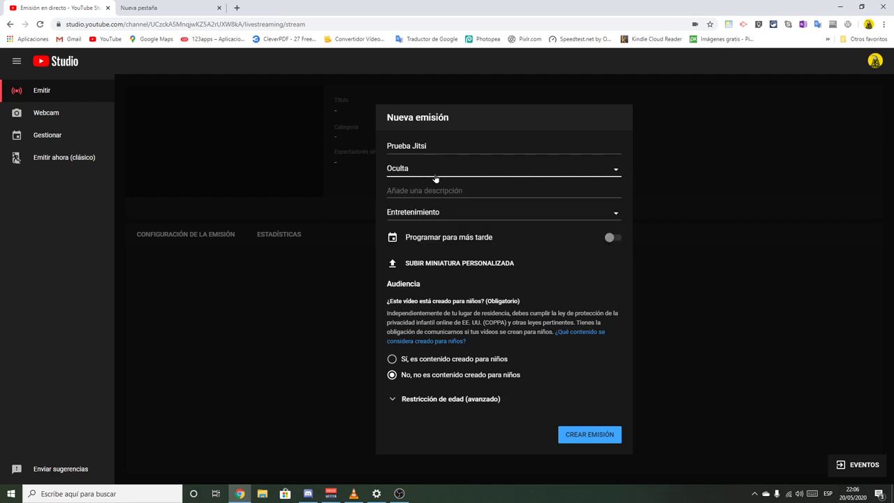
left_click(443, 190)
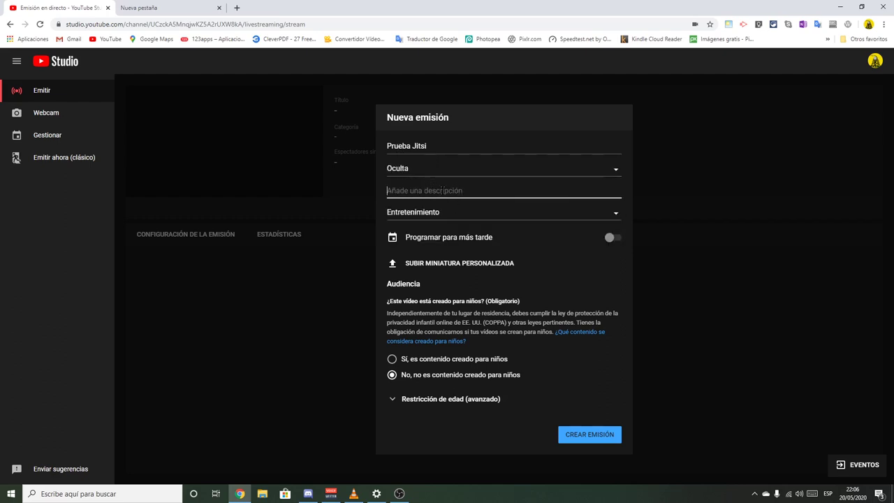
type("Des")
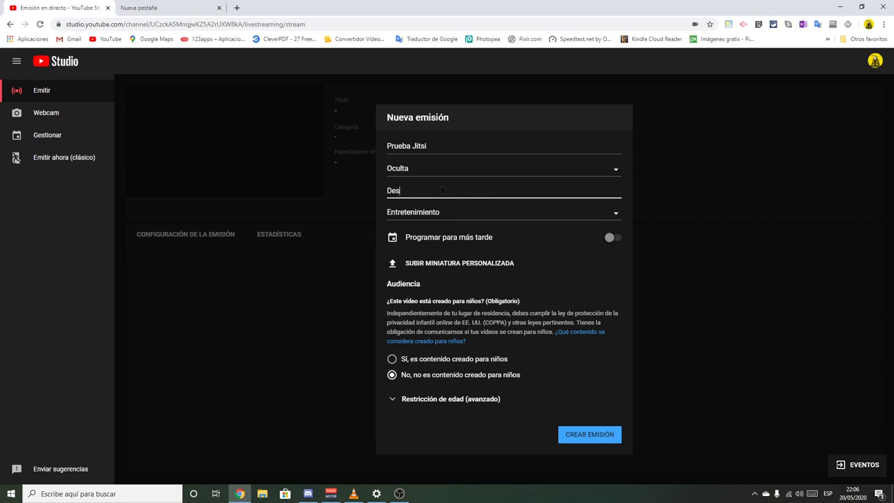
type("cripcion del video")
- Upload hopper3.jpg from the Imágenes folder as the custom thumbnail
left_click(431, 264)
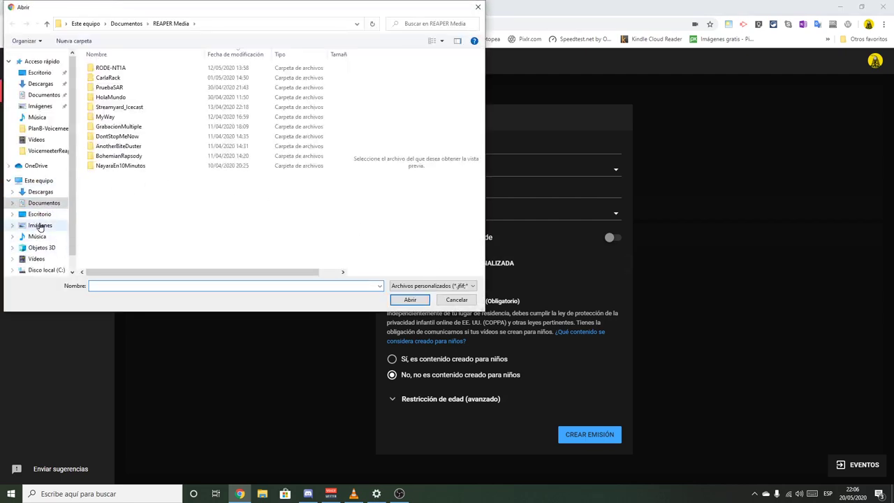
left_click(40, 225)
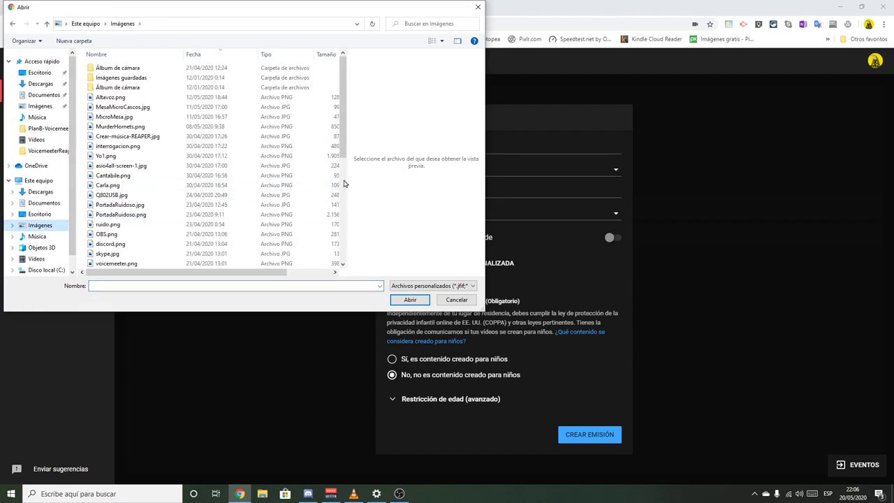
left_click_drag(343, 153, 337, 261)
double_click(336, 252)
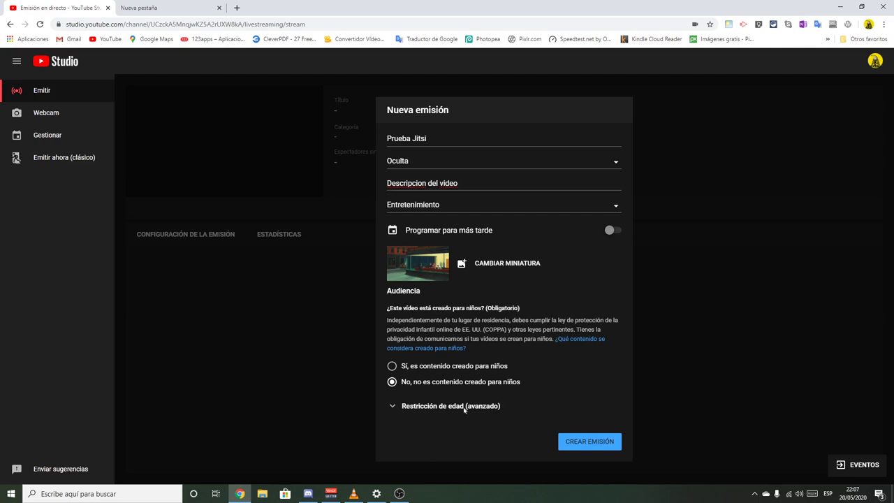
- Create the Prueba Jitsi broadcast and copy its stream key
left_click(590, 442)
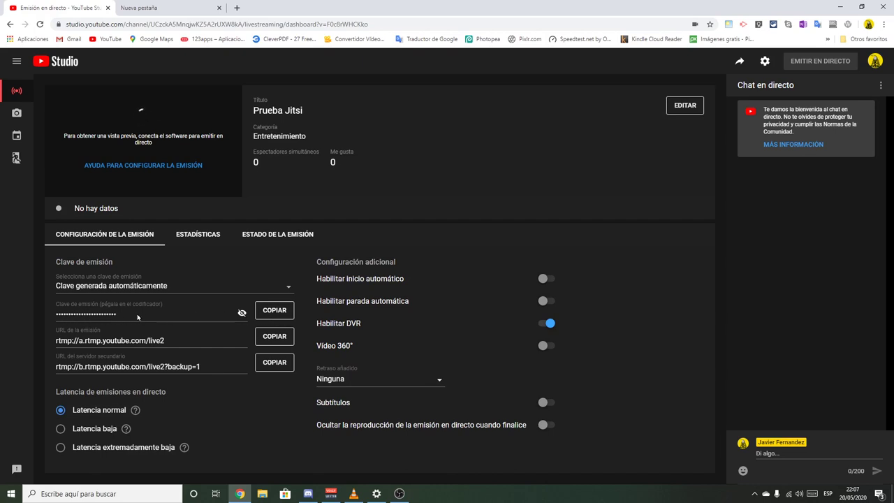
left_click(262, 314)
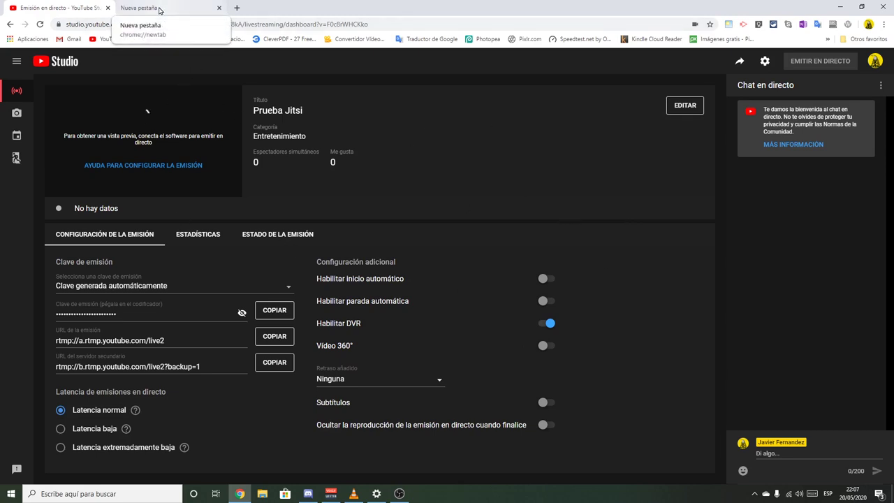
- Load meet.jit.si in the empty second Chrome tab
left_click(159, 10)
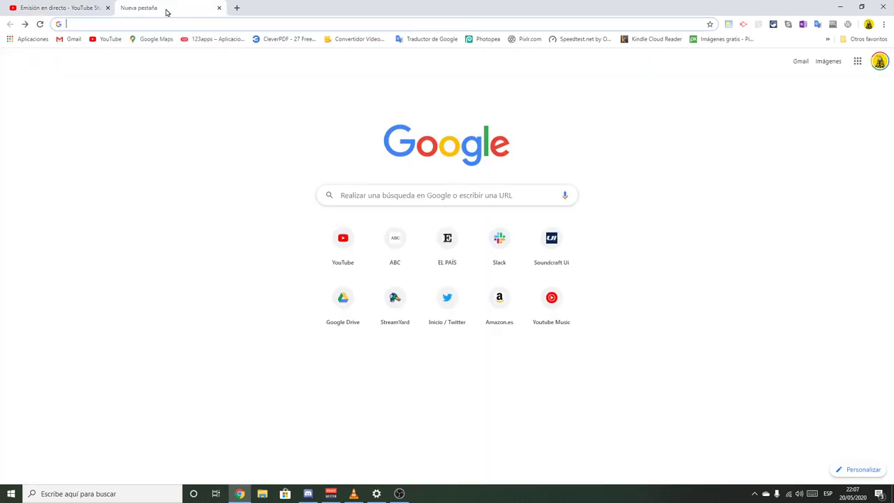
type("m")
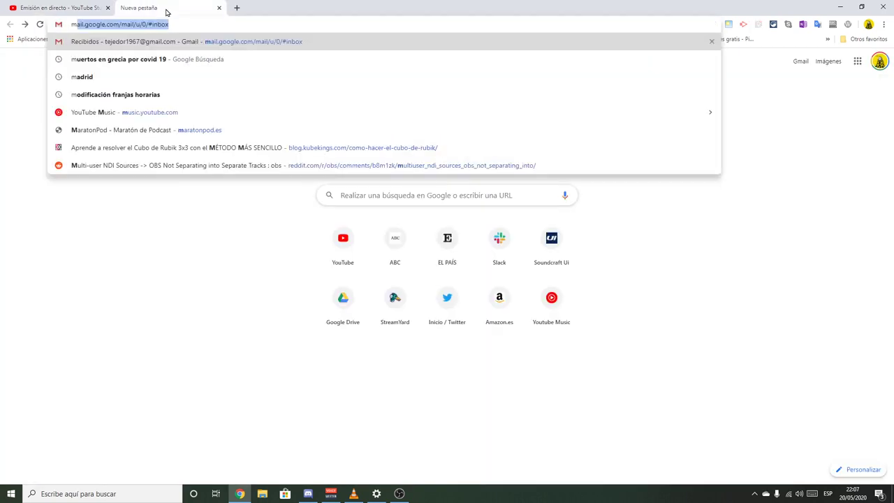
type("eet")
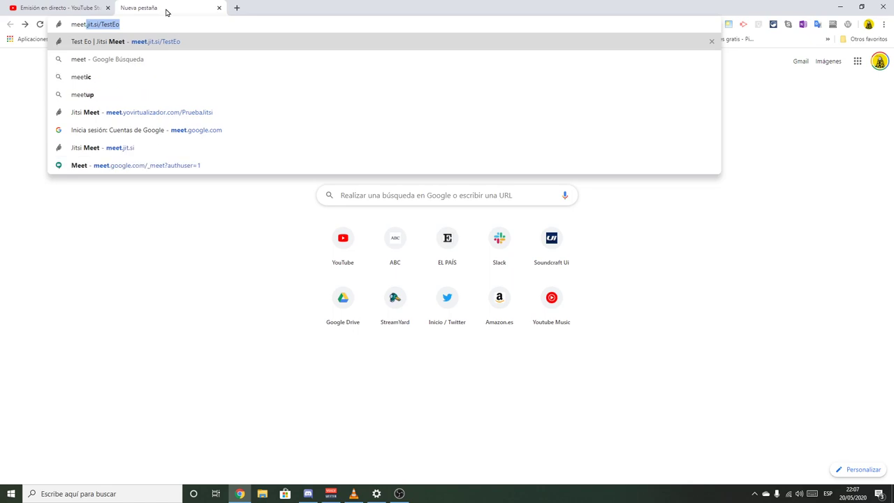
type(".jit.")
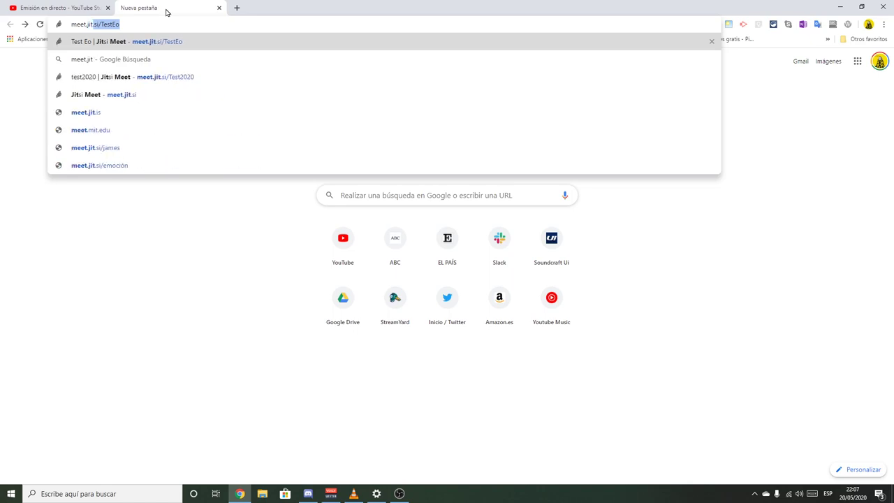
type("si")
key("Return")
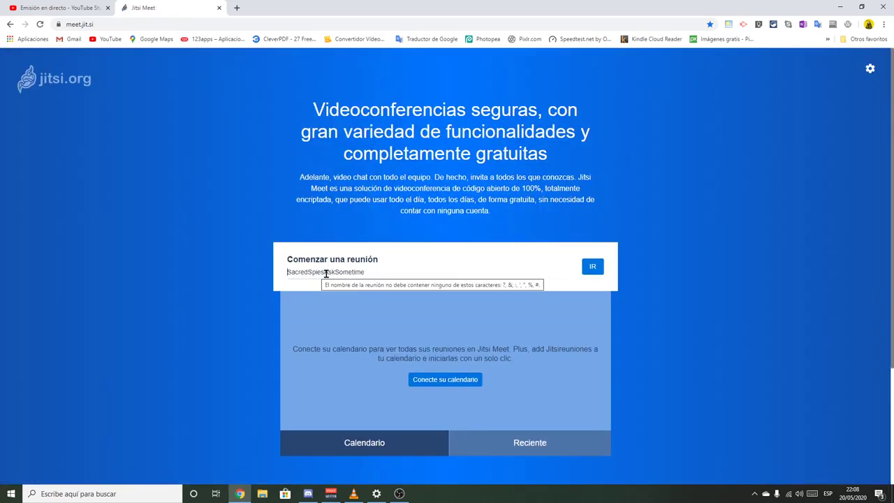
- Start a Jitsi meeting in the room ProbandoYoutube
left_click(313, 272)
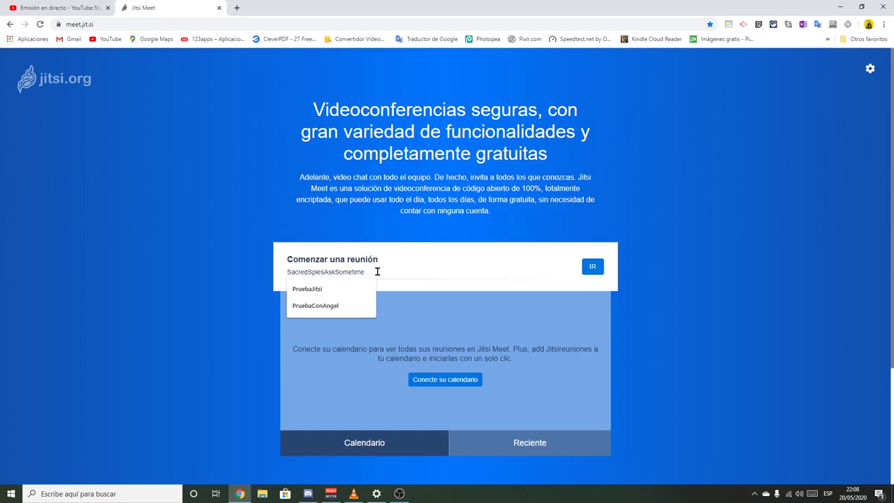
type("Probando")
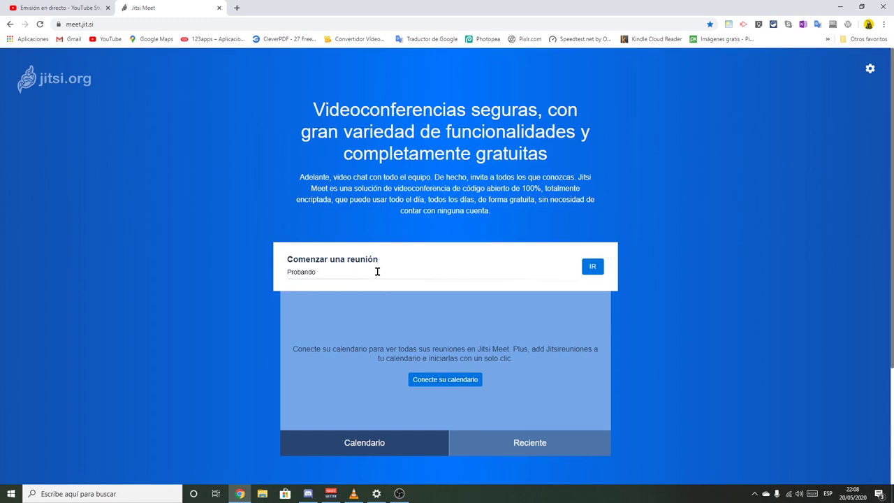
type("Youtube")
left_click(592, 266)
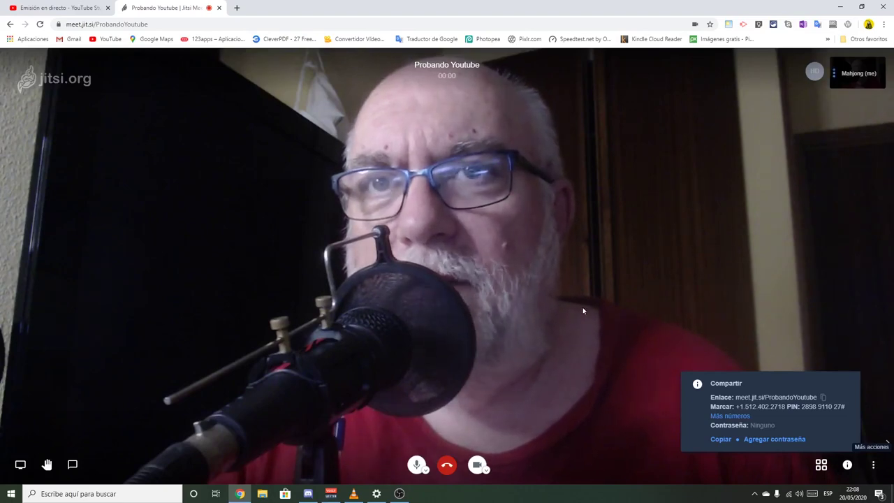
- Open Iniciar transmisión en vivo from Más acciones and paste the YouTube stream key
left_click(873, 464)
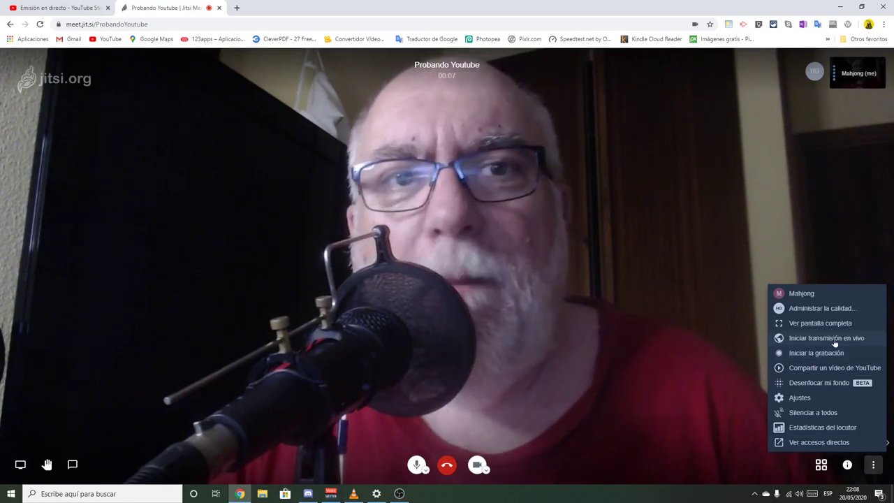
left_click(834, 341)
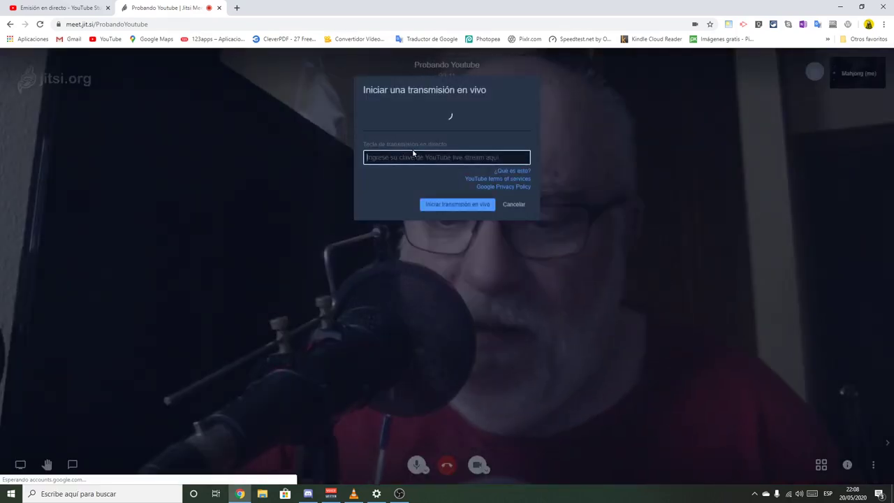
key("ctrl+v")
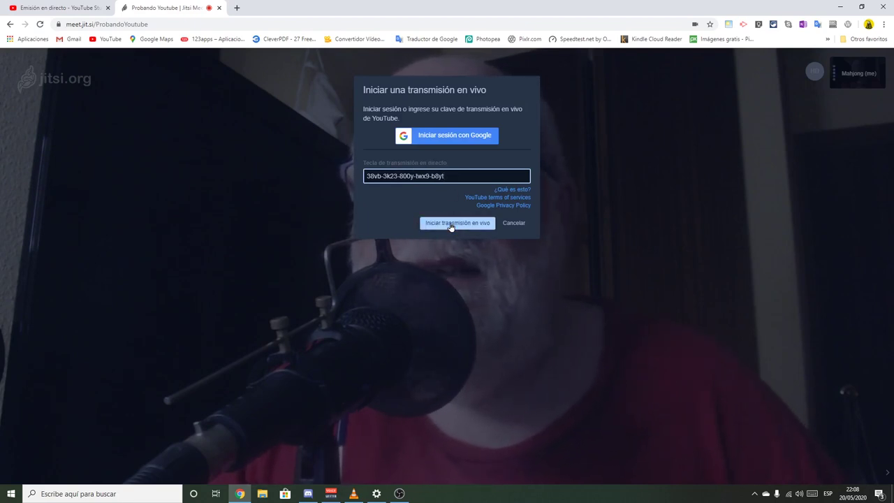
- Start the Jitsi live stream and check YouTube Studio's preview shows Conexión excelente
left_click(451, 227)
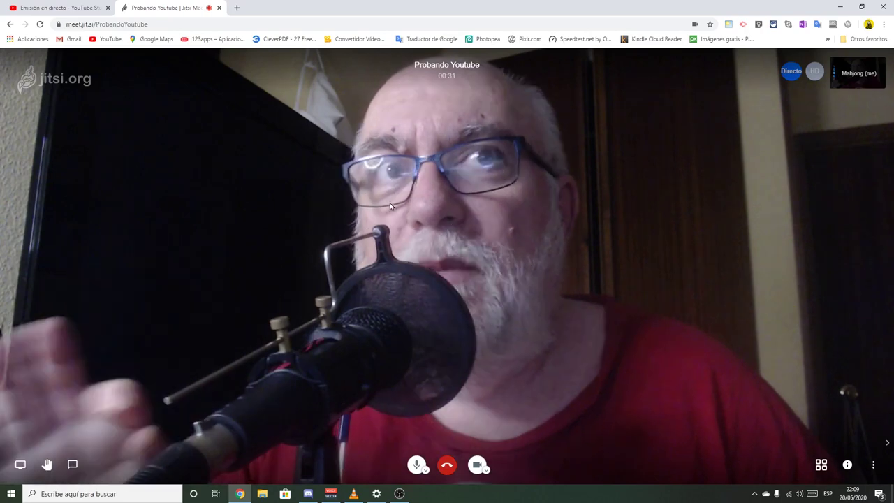
key("ctrl+1")
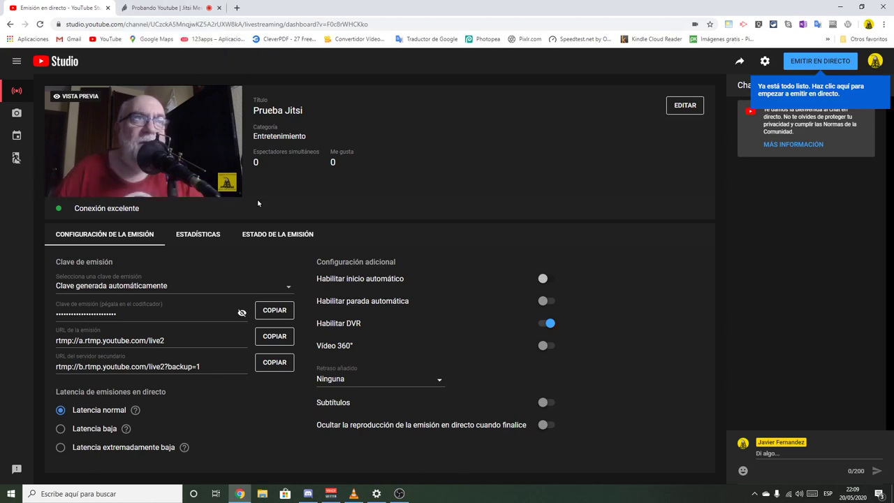
- Go back to the Jitsi tab and select the meet.jit.si/ProbandoYoutube address
left_click(155, 9)
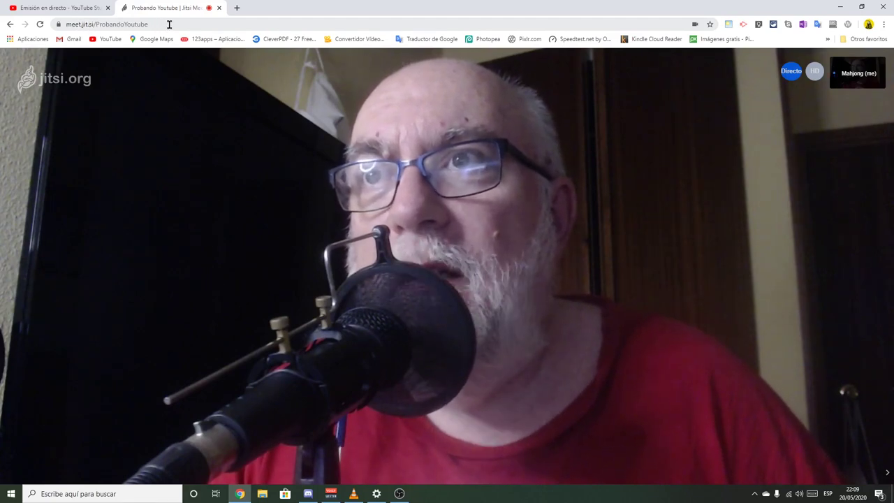
left_click(169, 24)
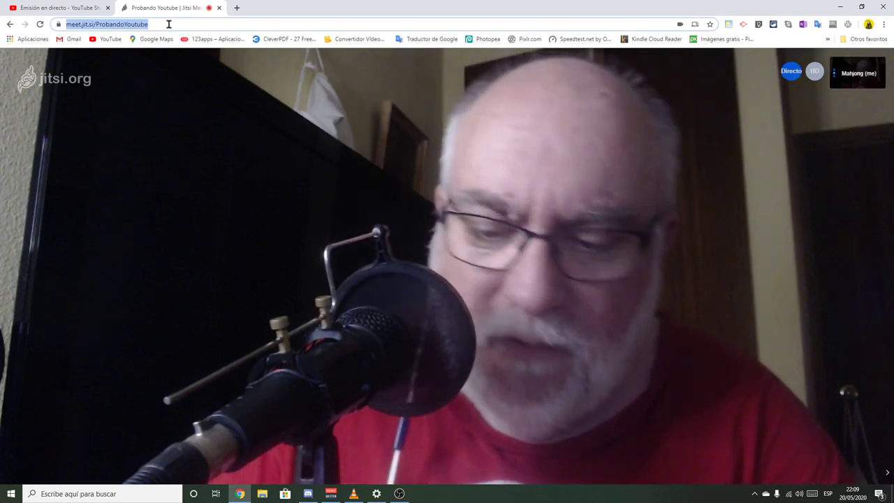
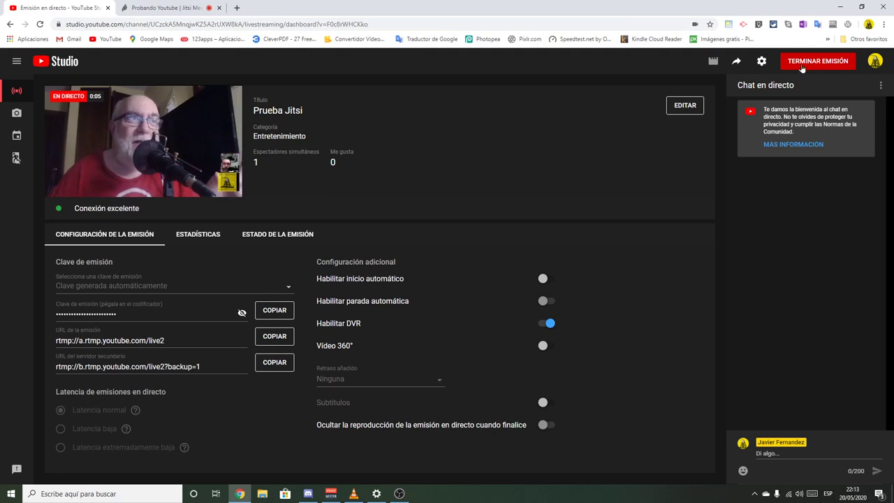
- Leave the Prueba Jitsi broadcast dashboard for the 'Probando Youtube | Jitsi Meet' tab
mouse_move(198, 159)
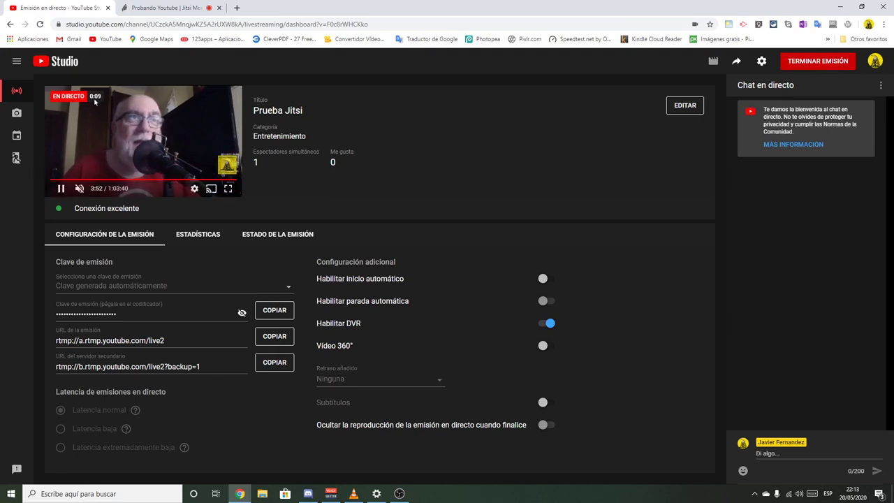
left_click(174, 8)
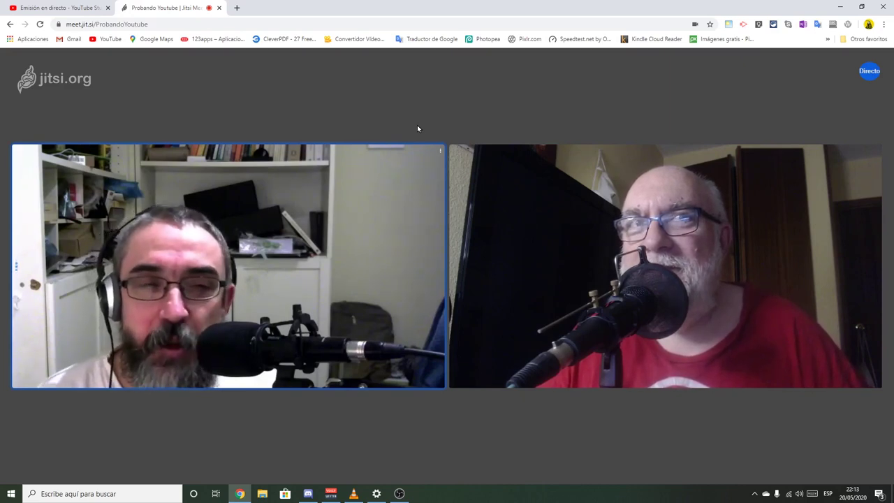
mouse_move(437, 101)
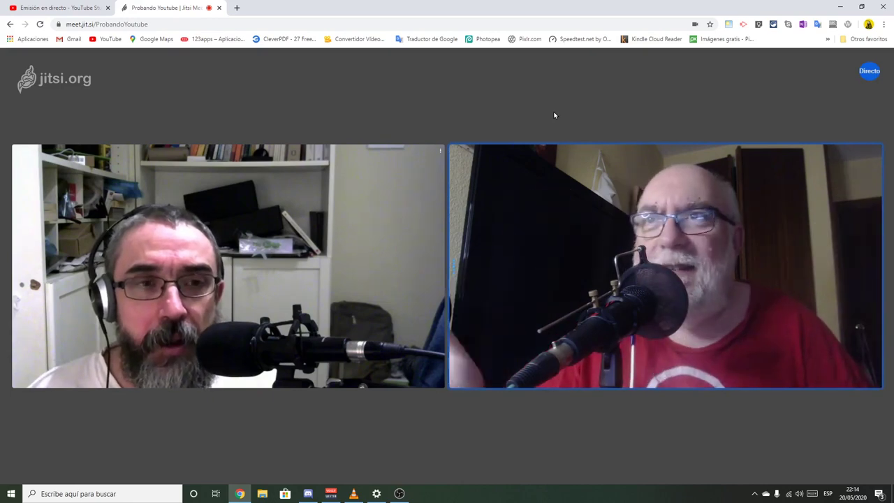
- End the Prueba Jitsi broadcast with TERMINAR EMISIÓN and FINALIZAR, close the summary, then return to Jitsi
left_click(73, 8)
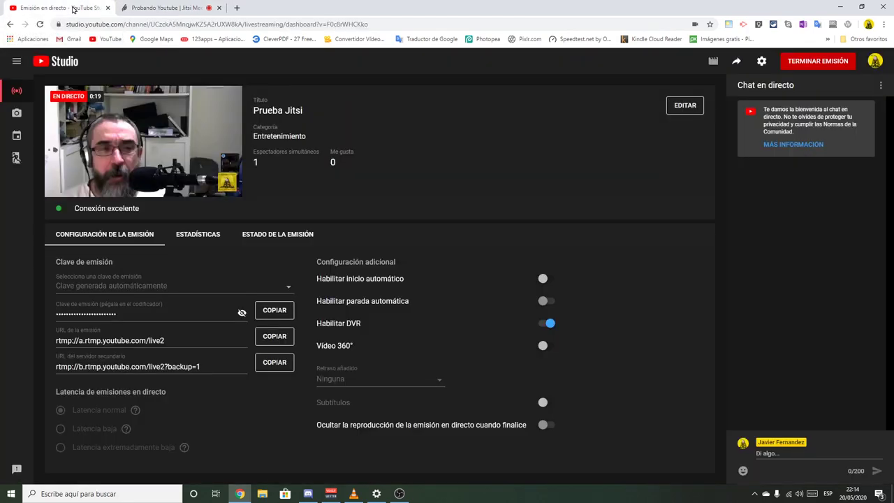
left_click(818, 64)
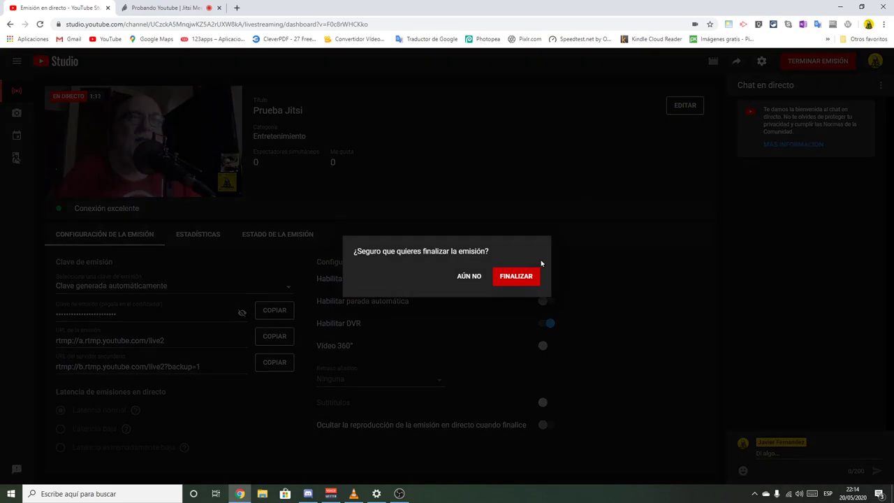
left_click(523, 276)
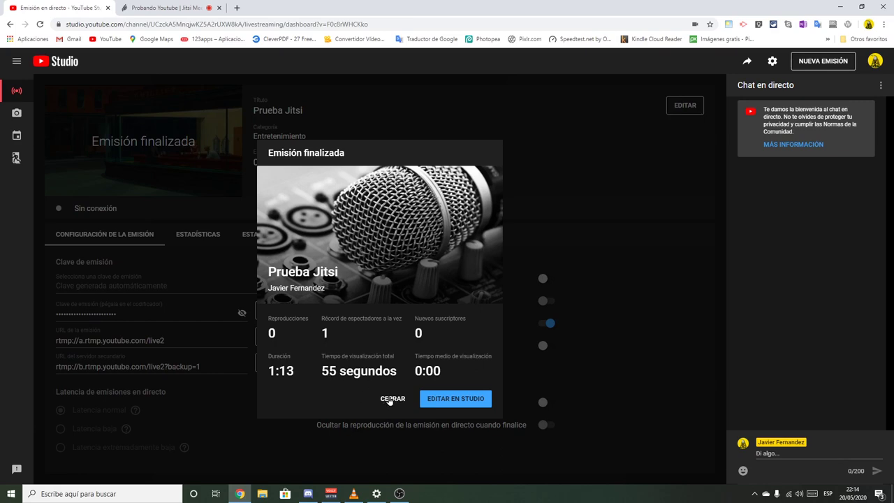
left_click(392, 399)
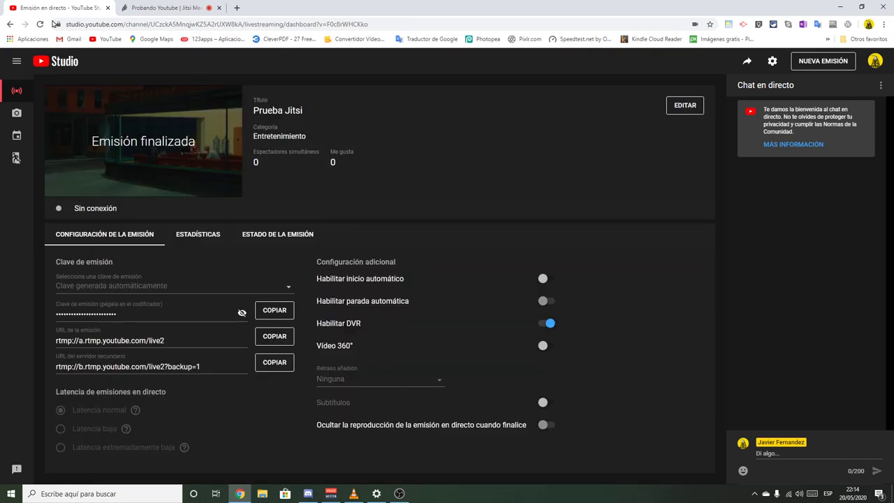
left_click(158, 8)
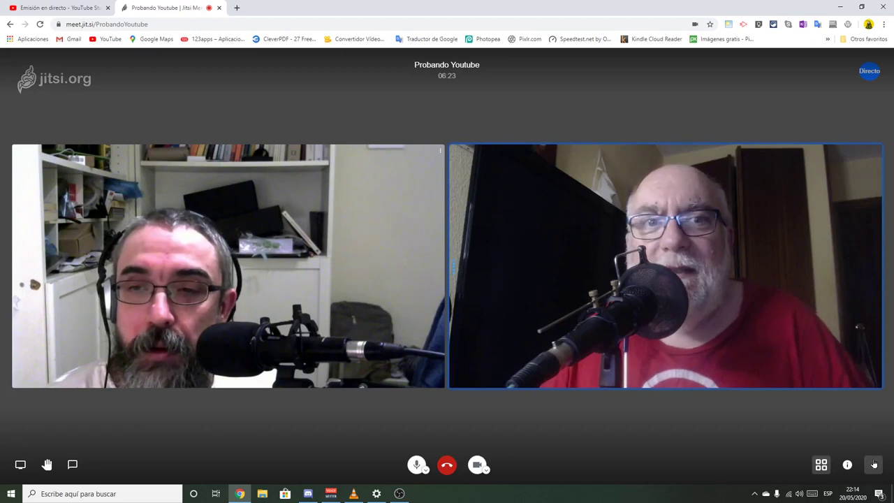
- Choose 'Detener transmisión en vivo' from the ⋮ more actions menu and confirm stopping the stream
left_click(873, 465)
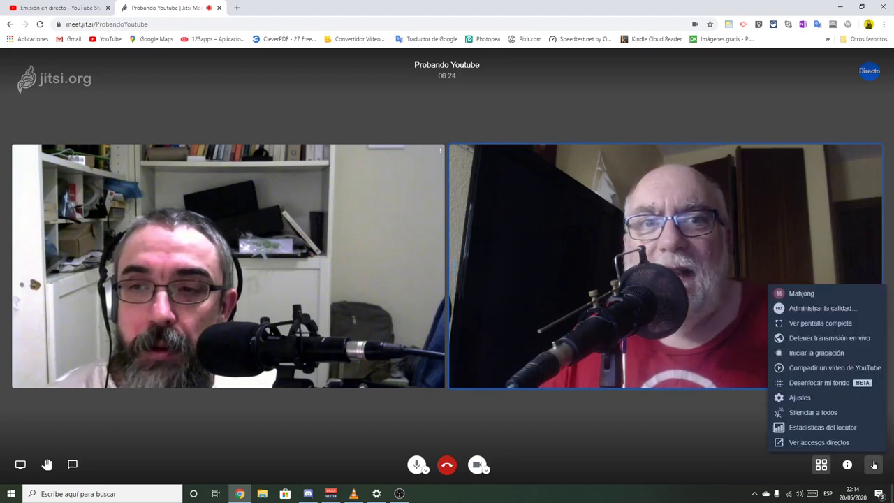
left_click(824, 339)
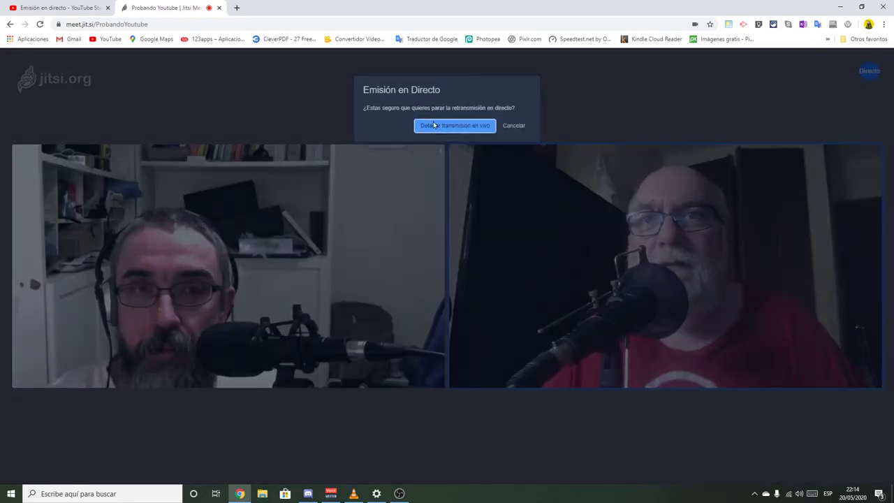
left_click(426, 124)
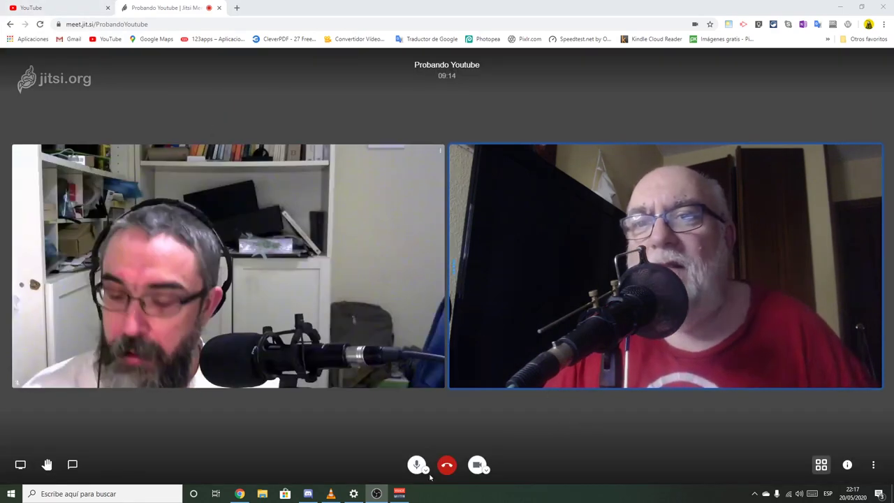
- Bring up the VoiceMeeter Banana mixer and drag it toward the left over the call
left_click(400, 493)
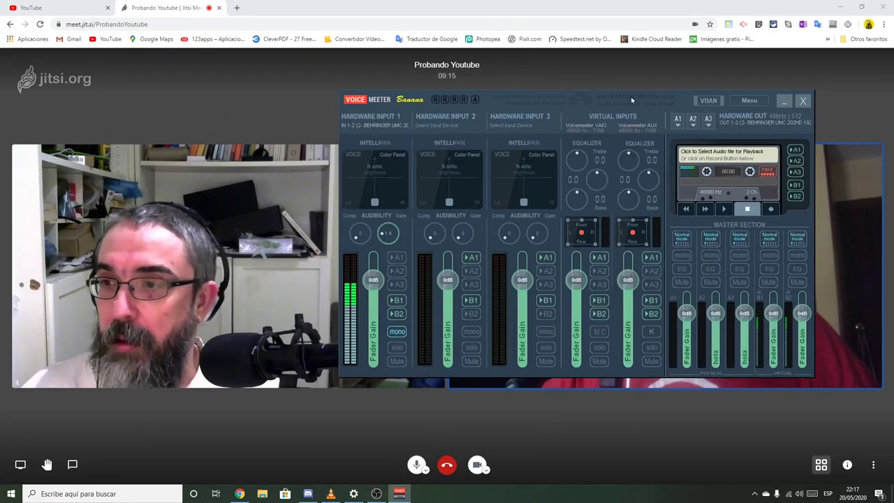
left_click_drag(631, 96, 547, 96)
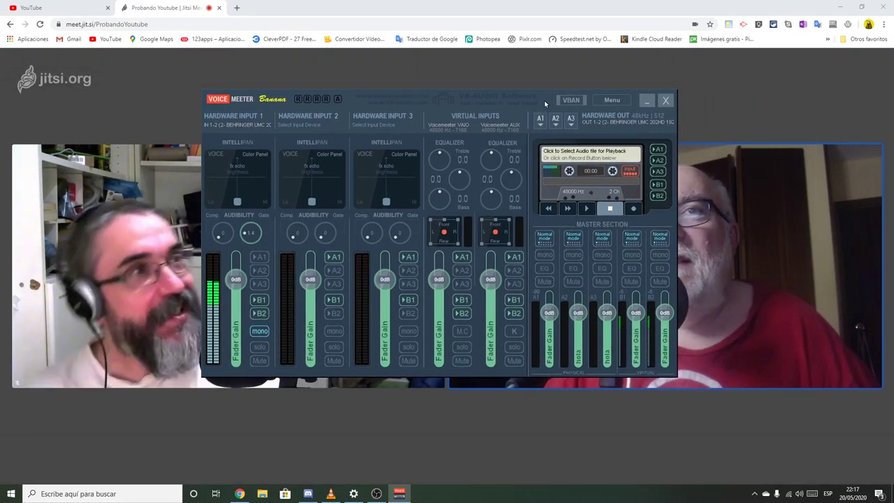
left_click_drag(545, 103, 416, 113)
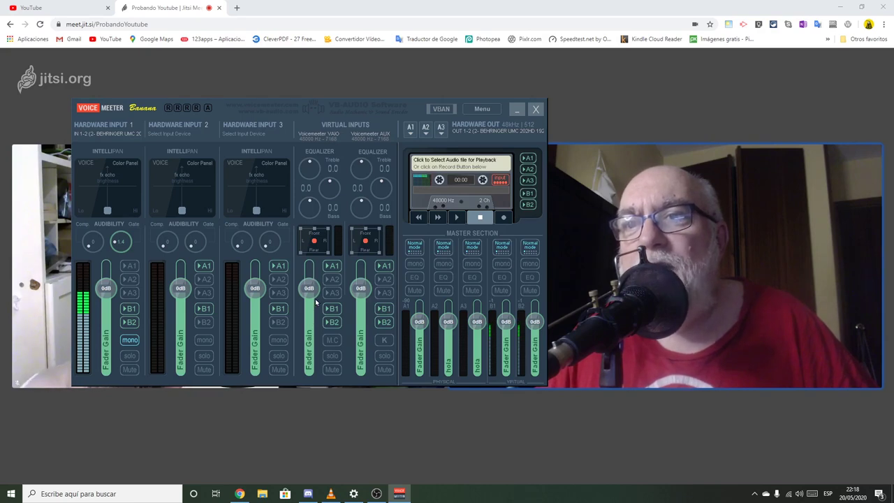
- In VLC, open REDUX-El Loco Boogaloo.mp3 via Medio > Abrir archivo, then stop playback
left_click(331, 494)
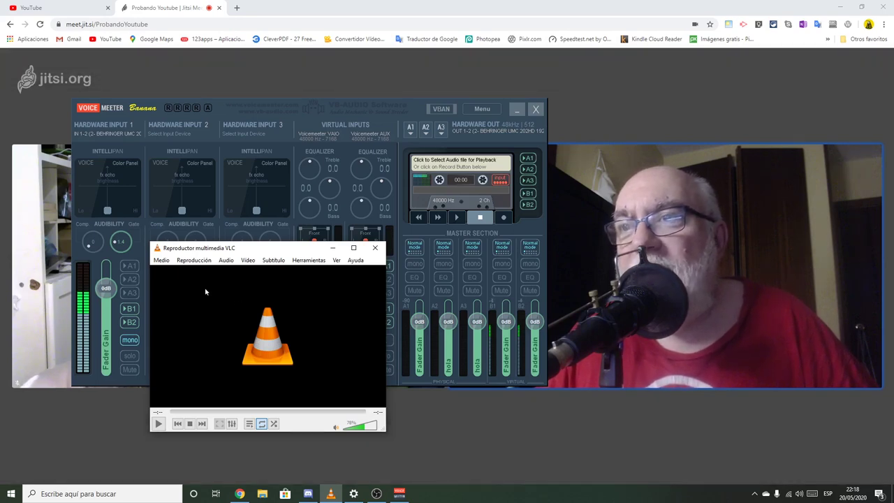
left_click(161, 260)
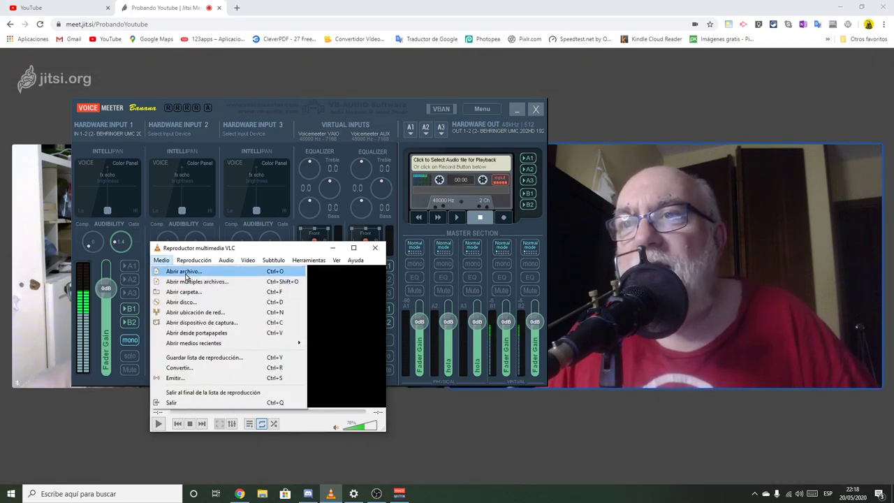
left_click(184, 272)
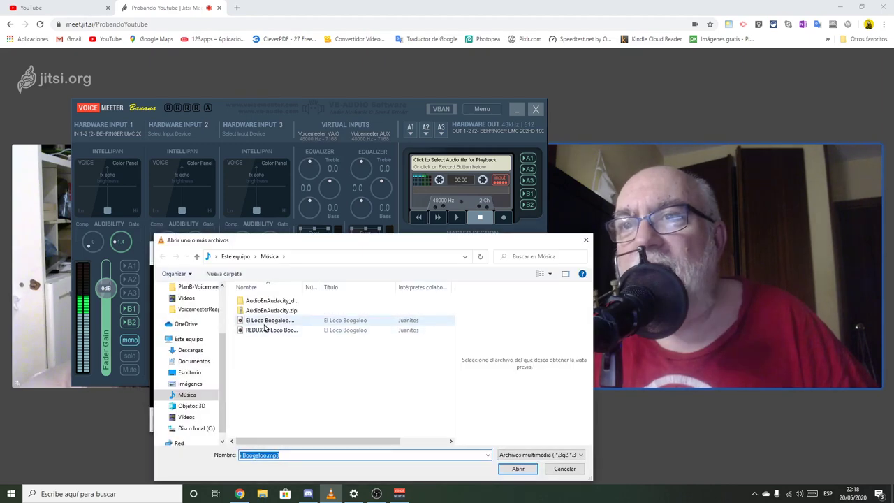
left_click(265, 329)
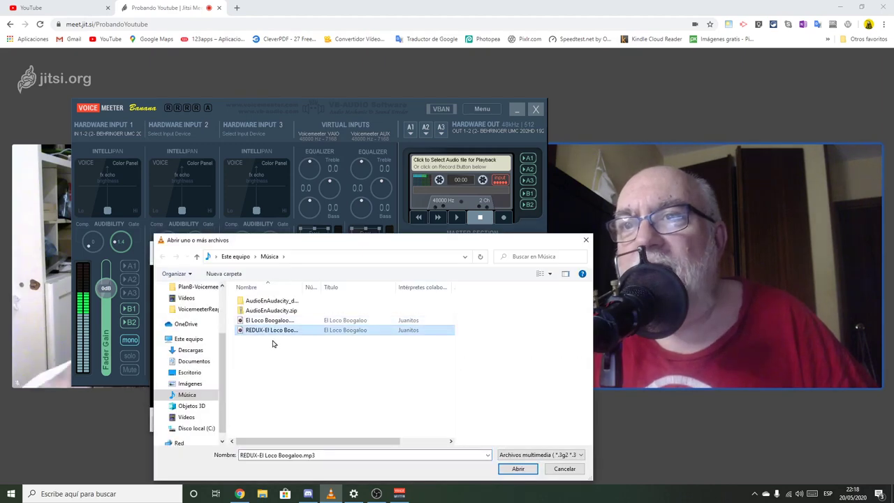
left_click(519, 472)
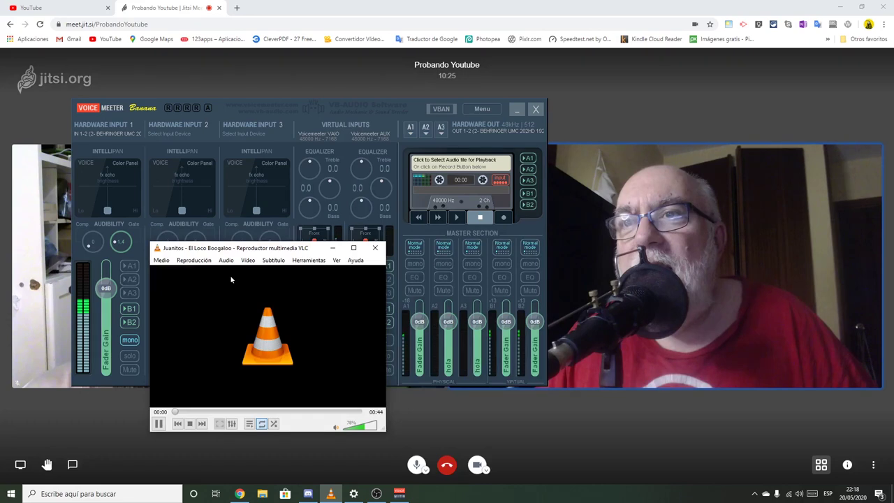
left_click(189, 423)
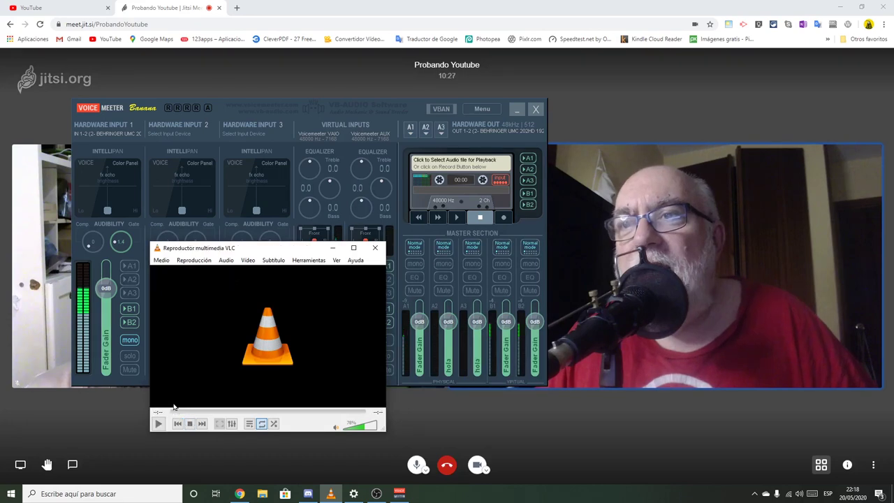
- Set VLC's Audio > Dispositivo de audio to VoiceMeeter Input and verify the choice
left_click(226, 259)
mouse_move(252, 282)
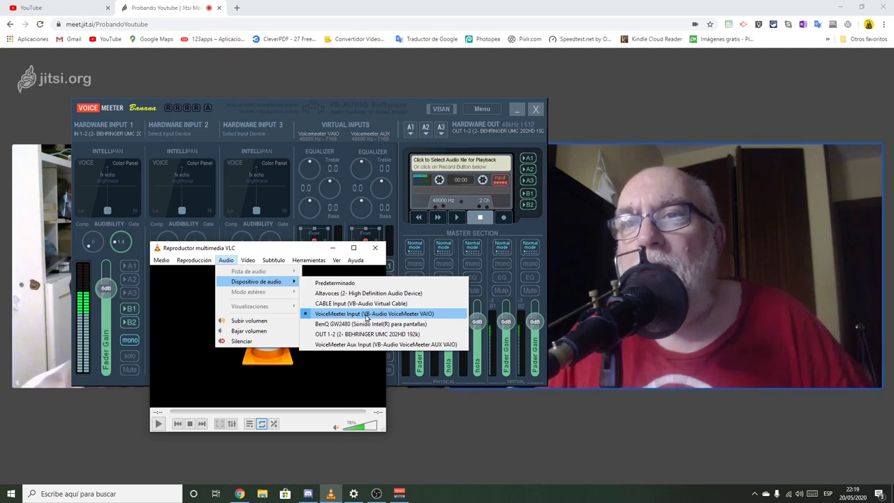
left_click(335, 303)
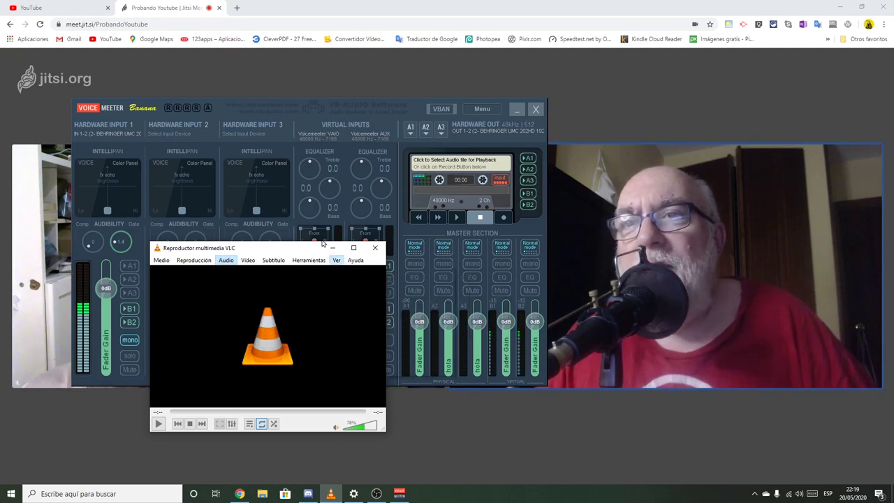
left_click(225, 260)
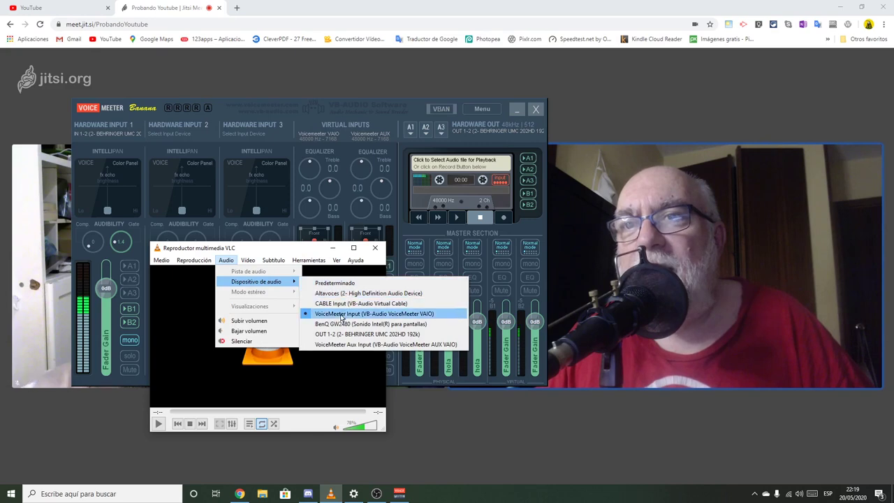
mouse_move(308, 259)
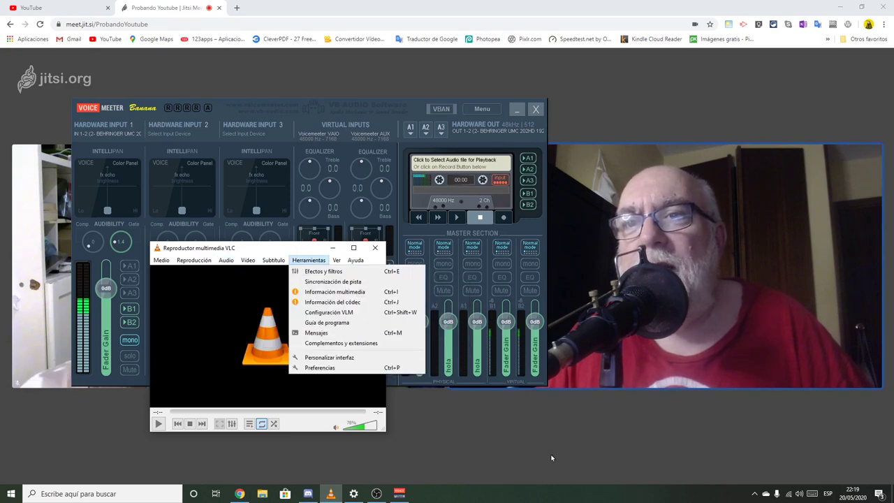
left_click(521, 425)
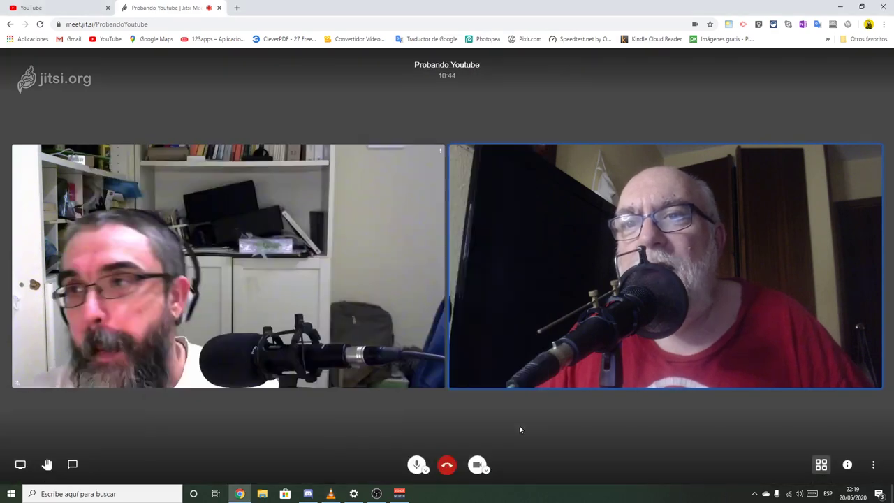
- Place VLC on the left and VoiceMeeter on the right, then play and stop El Loco Boogaloo
left_click(331, 493)
left_click_drag(253, 252, 135, 201)
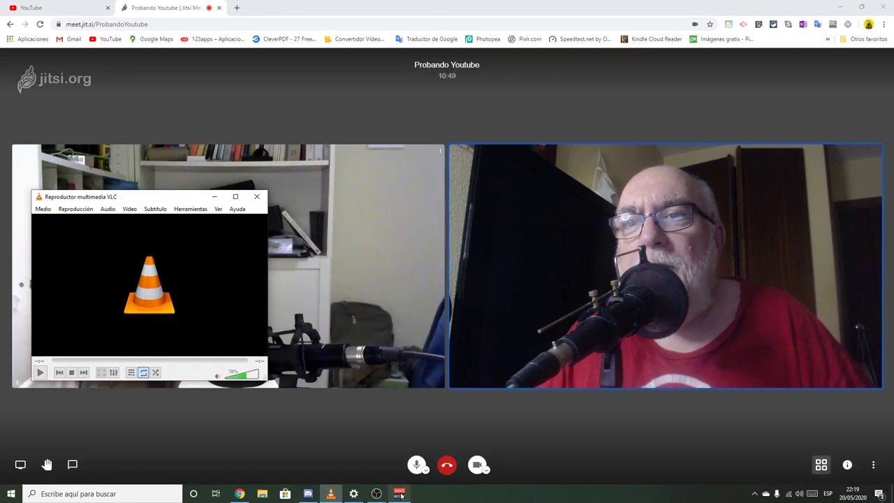
left_click(400, 493)
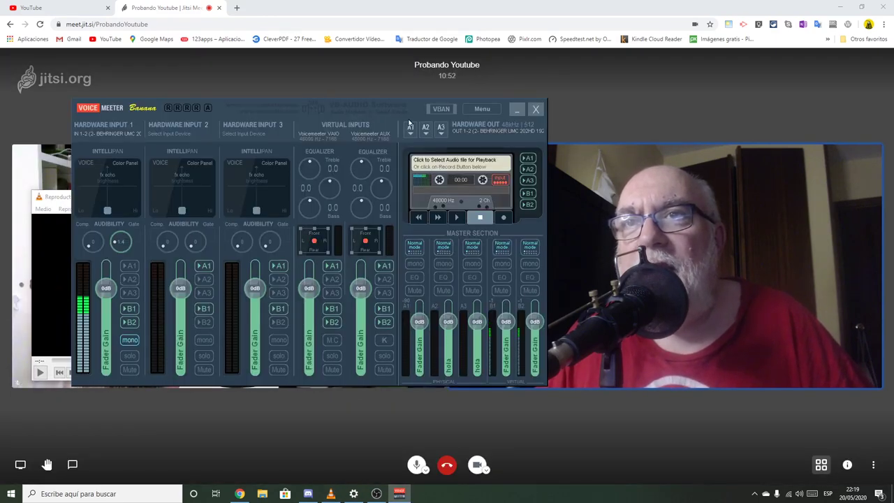
left_click_drag(419, 104, 635, 98)
left_click(248, 335)
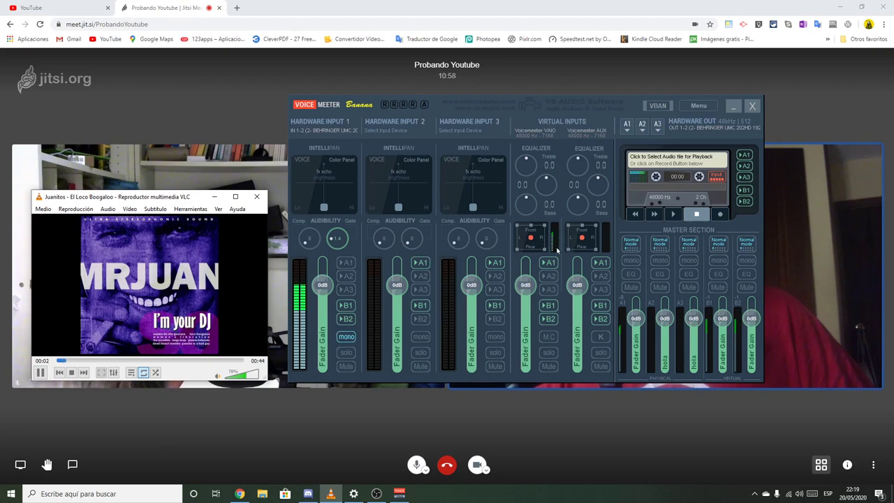
left_click(72, 373)
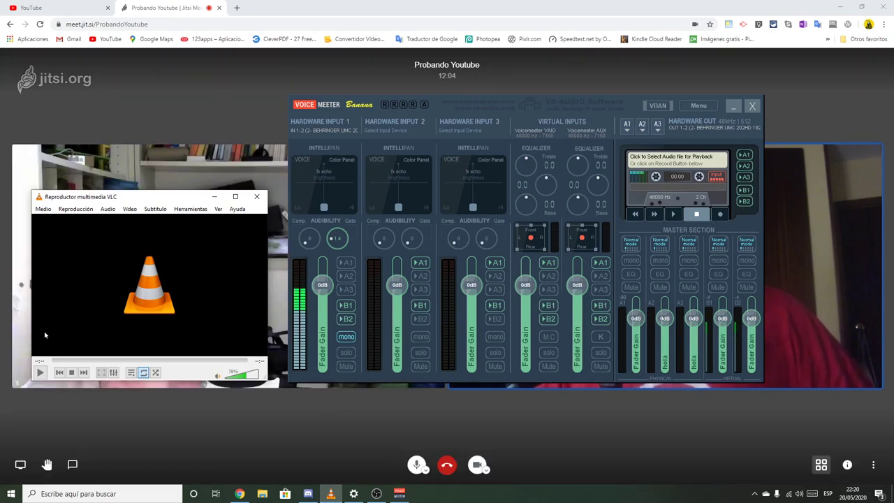
- On the YouTube tab, choose Crear > Emitir en directo to reach Studio's live streaming page
left_click(83, 12)
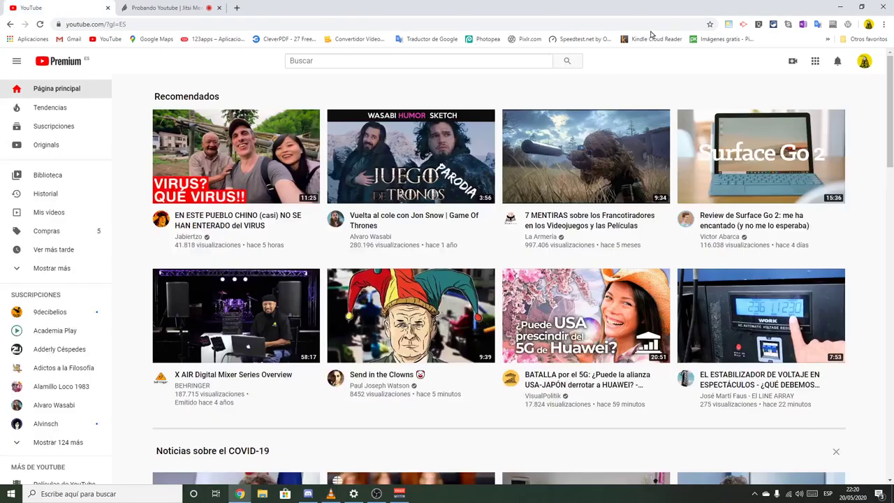
left_click(793, 63)
left_click(819, 104)
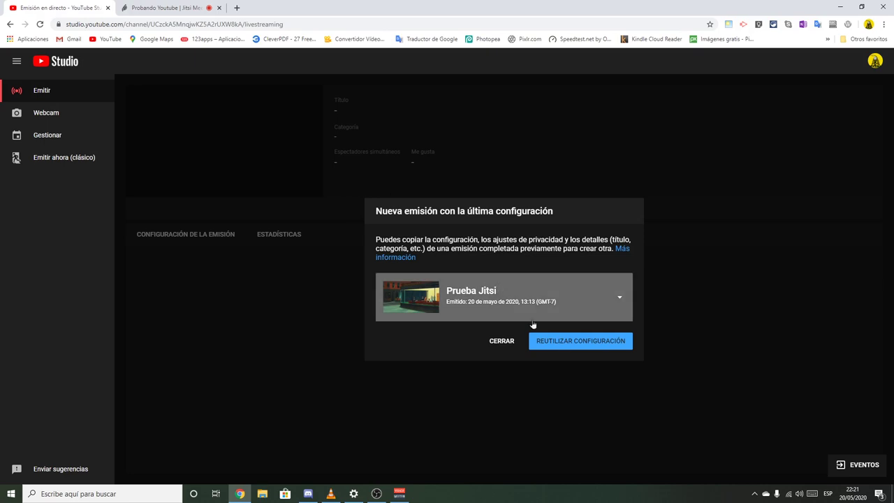
- Reuse previous settings to create 'Prueba Jitsi parte 2', copy its stream key, and return to Jitsi
left_click(564, 345)
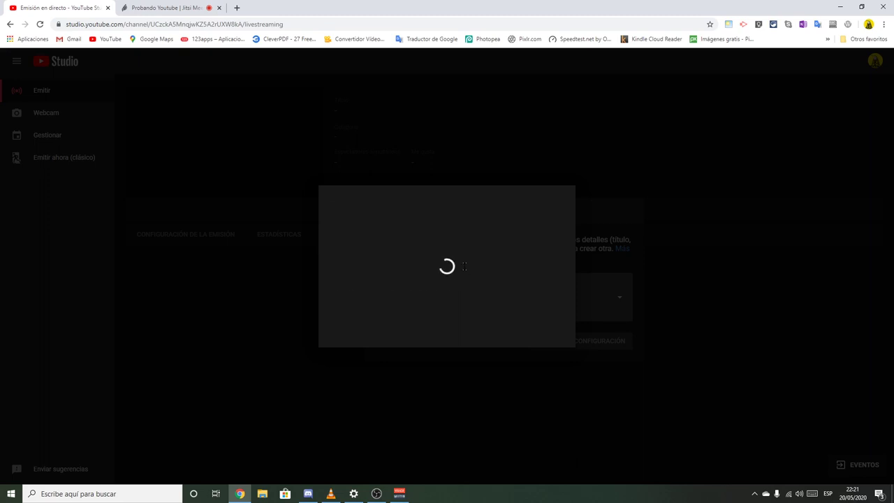
left_click(385, 123)
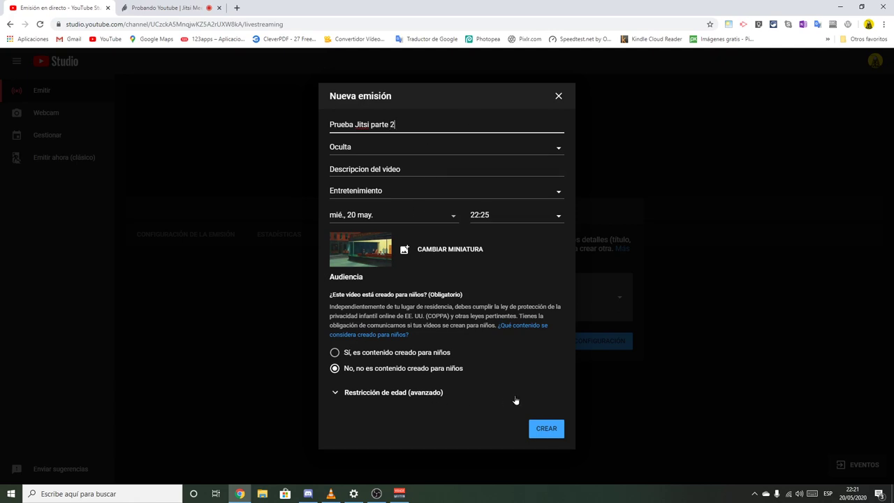
left_click(546, 428)
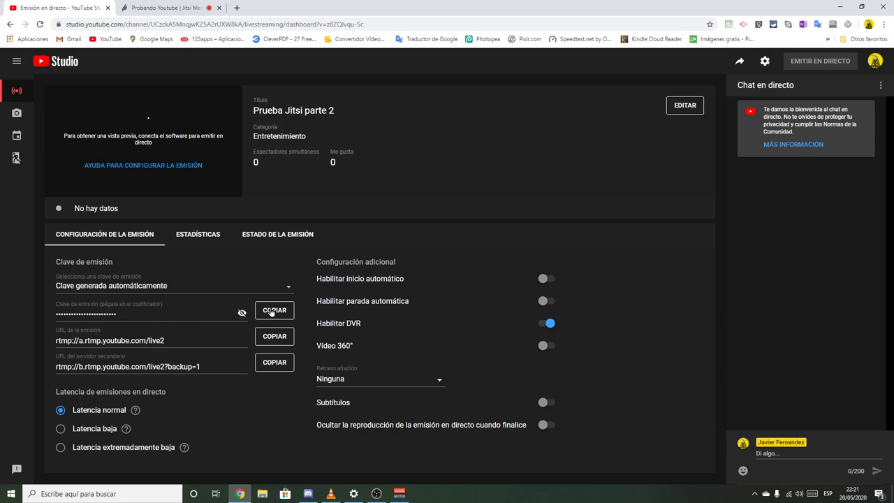
left_click(272, 313)
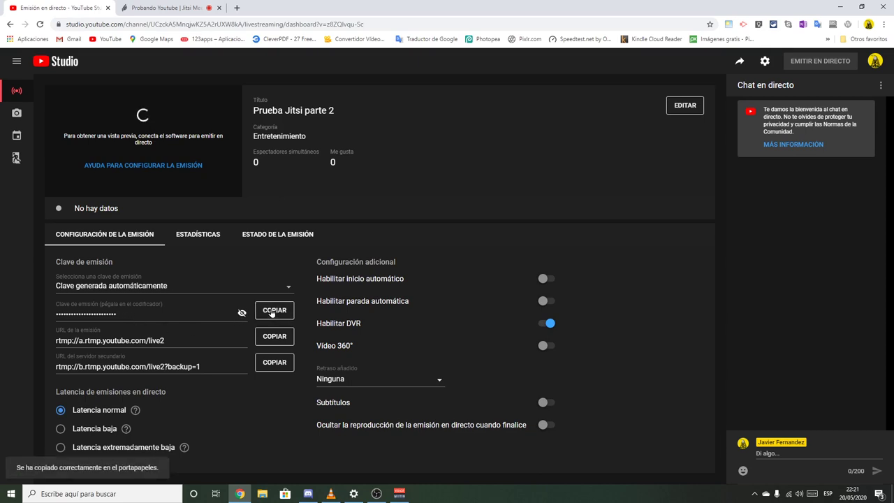
left_click(178, 10)
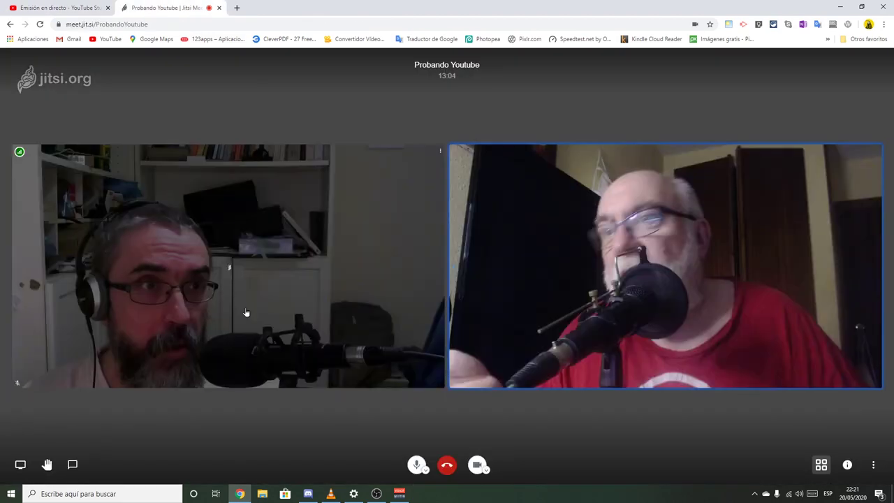
- Paste the new stream key into Jitsi's 'Iniciar transmisión en vivo' dialog and start streaming
left_click(872, 465)
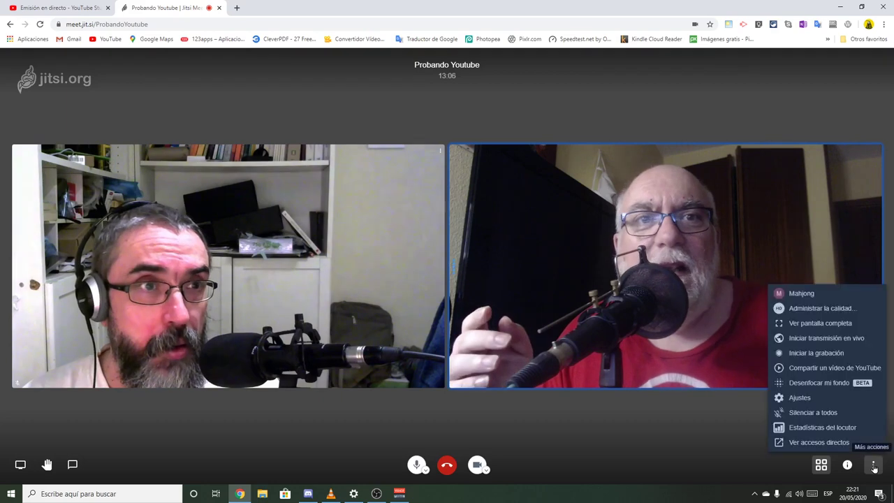
left_click(827, 340)
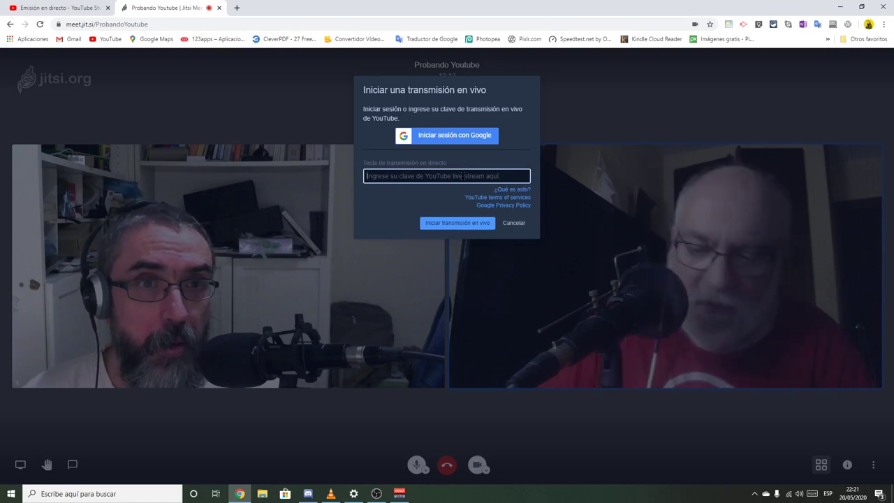
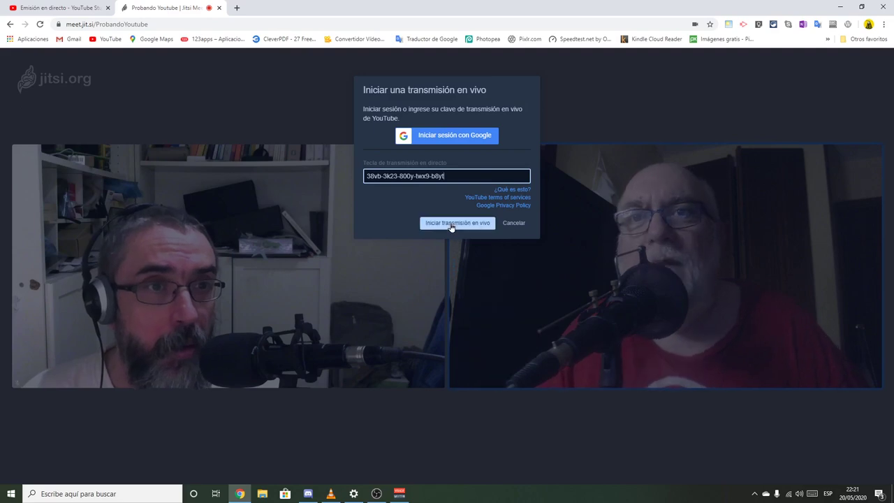
left_click(451, 223)
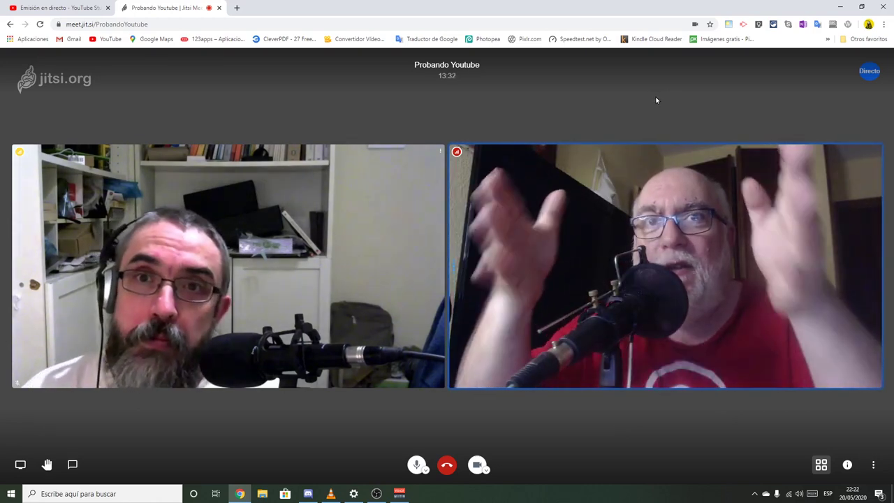
- Switch to the 'Emisión en directo - YouTube Studio' tab to see the incoming call stream
left_click(59, 8)
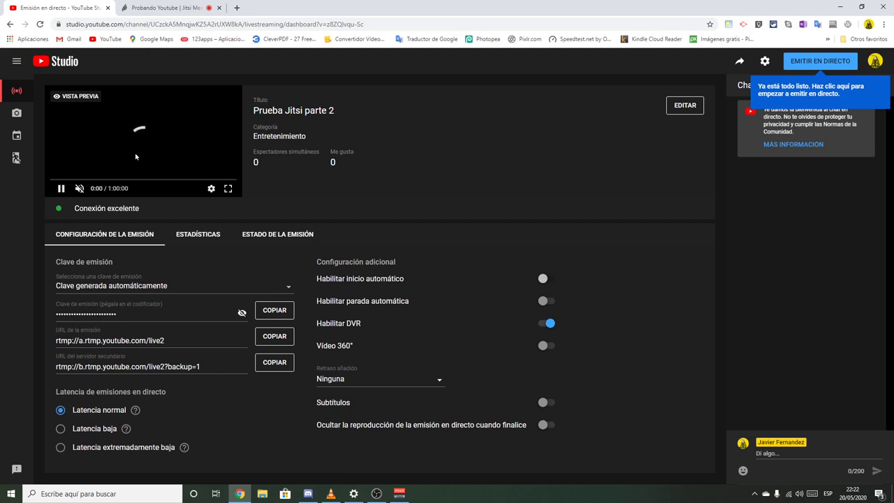
- Put the 'Prueba Jitsi parte 2' broadcast live on air with EMITIR EN DIRECTO
left_click(814, 66)
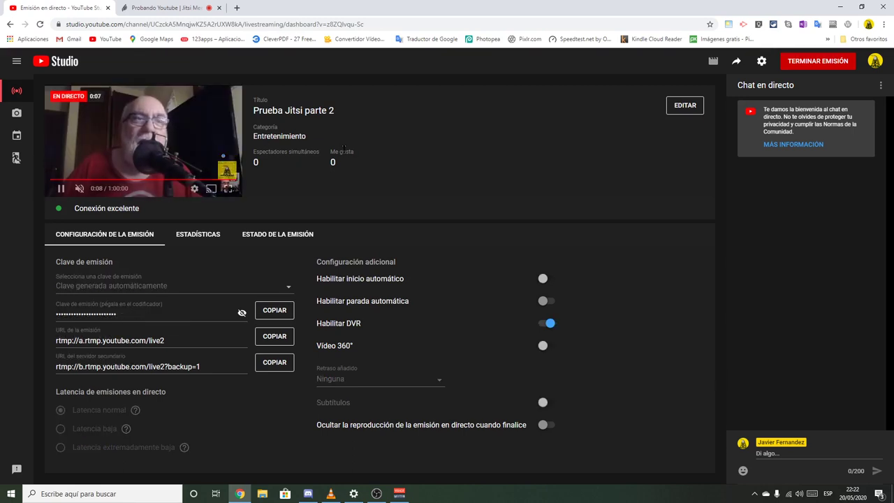
mouse_move(402, 494)
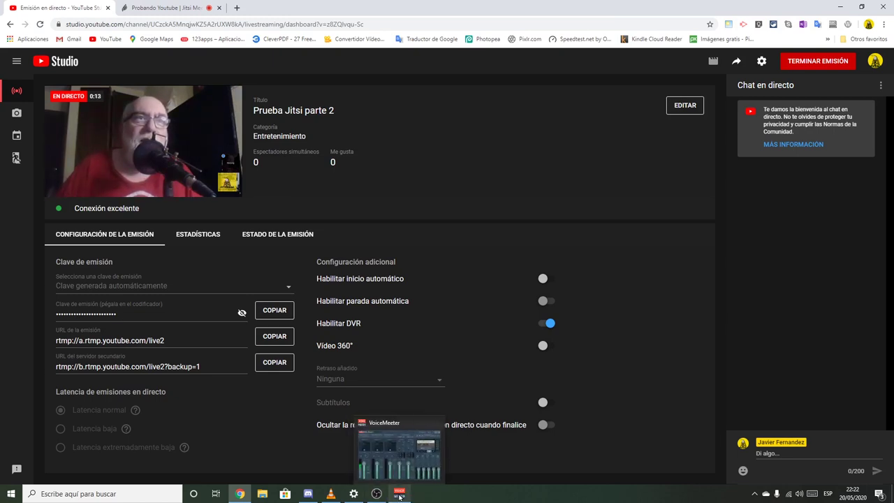
- Play Juanitos - El Loco Boogaloo in VLC, check the VoiceMeeter mixer, then return to the Jitsi call
left_click(302, 449)
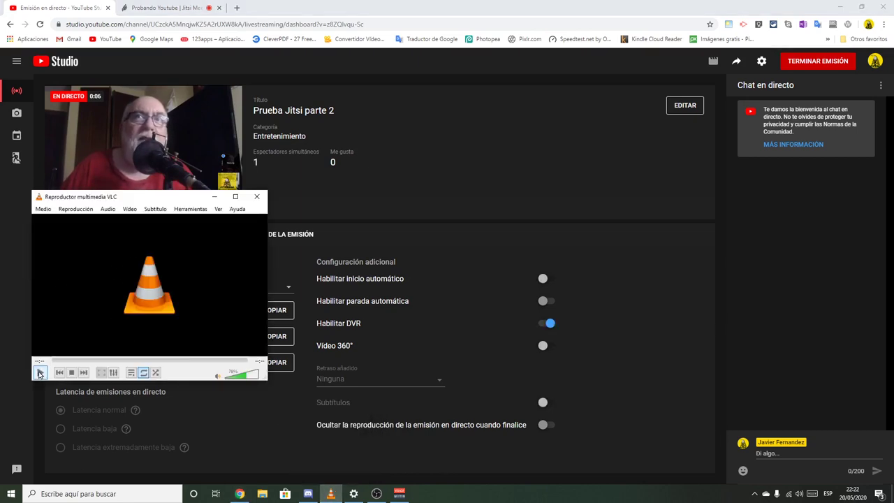
left_click(109, 208)
mouse_move(131, 233)
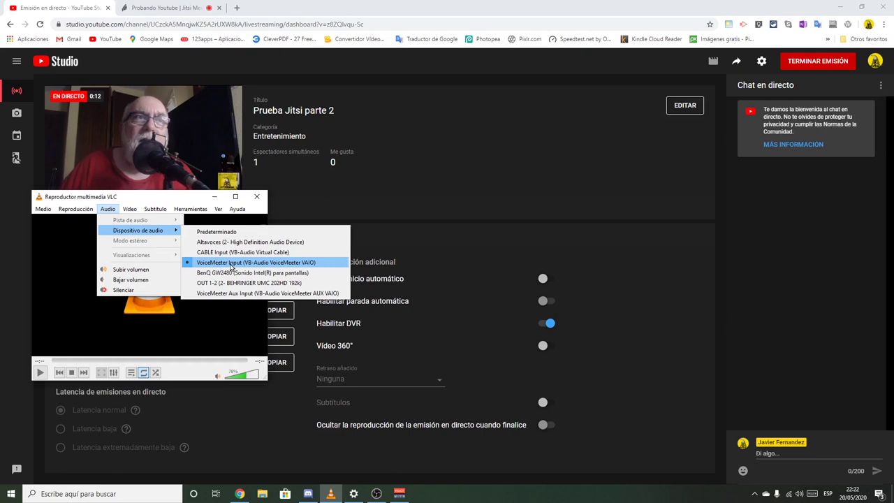
left_click(40, 373)
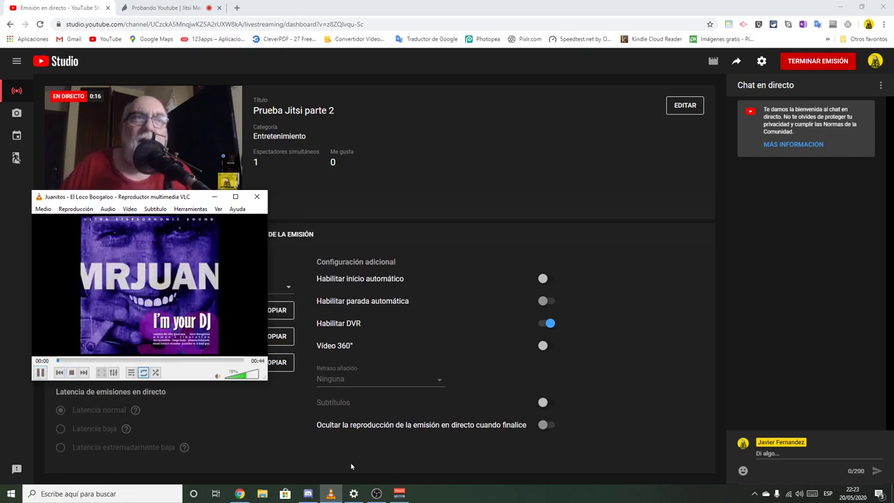
left_click(399, 493)
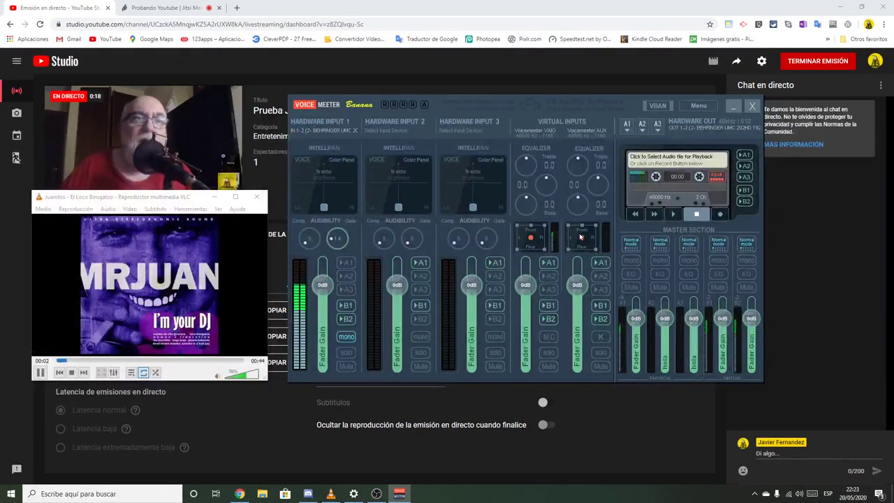
left_click(162, 8)
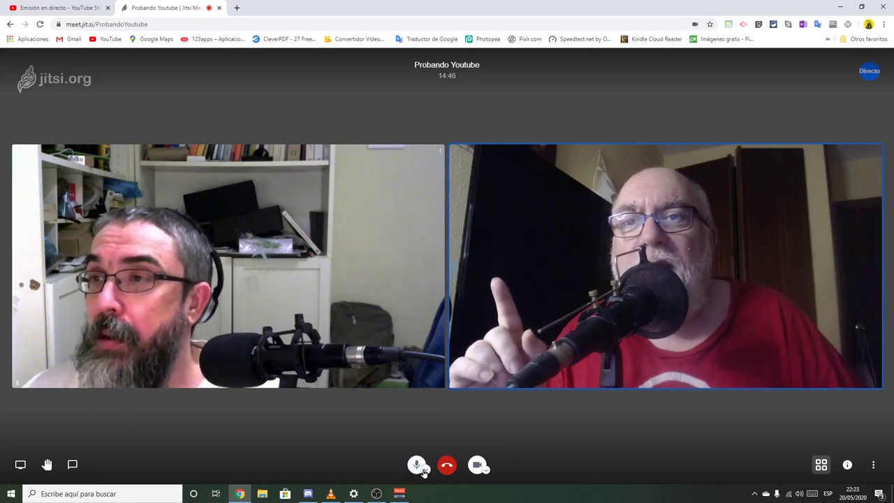
- Make VoiceMeeter Output the Jitsi microphone, then stop the music in VLC
left_click(423, 473)
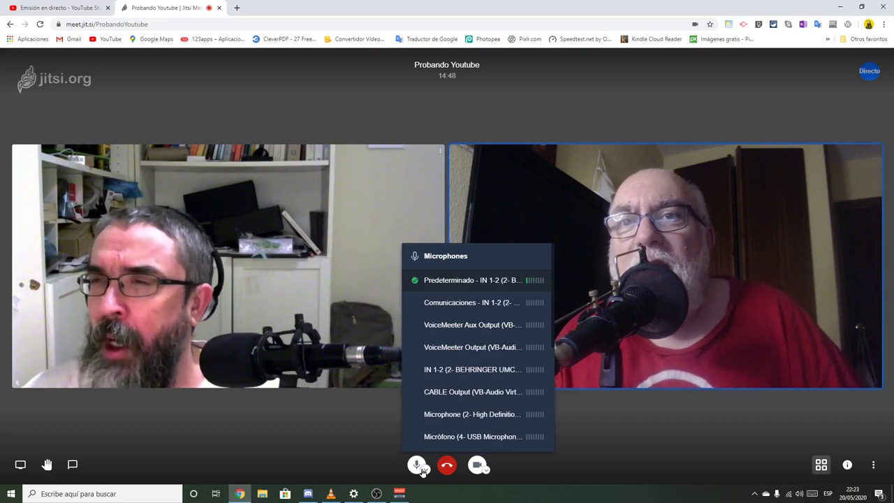
left_click(450, 348)
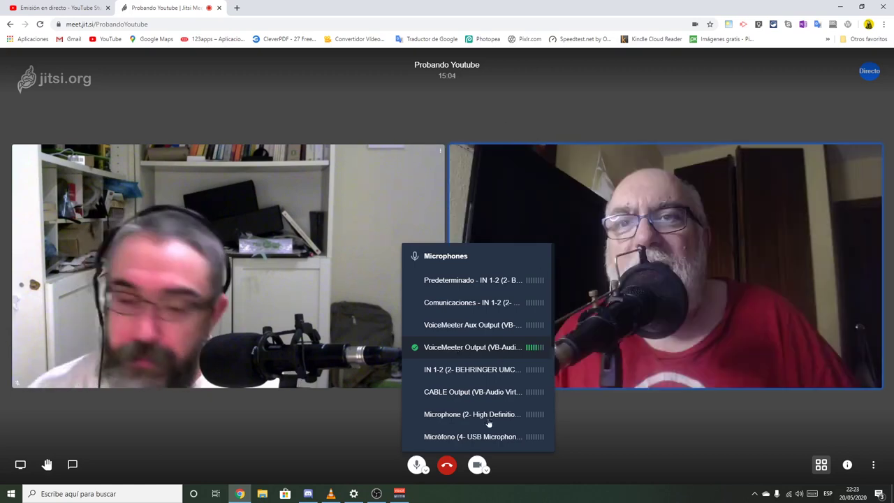
left_click(604, 442)
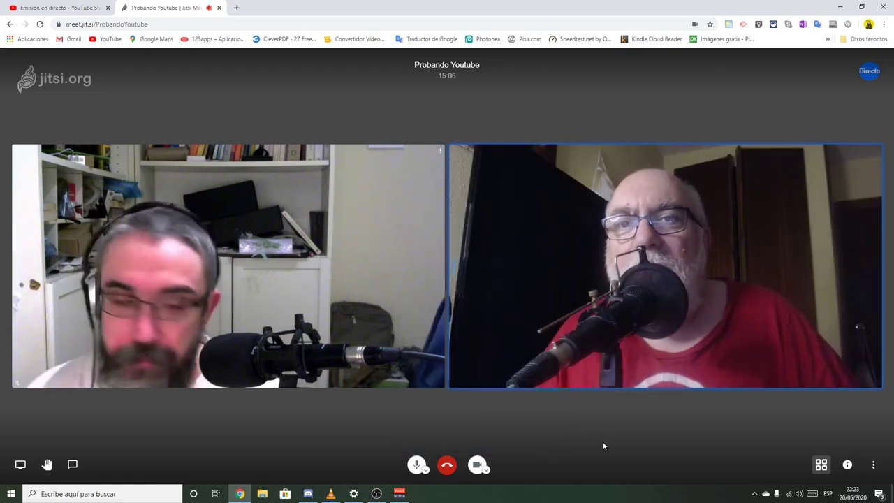
left_click(331, 493)
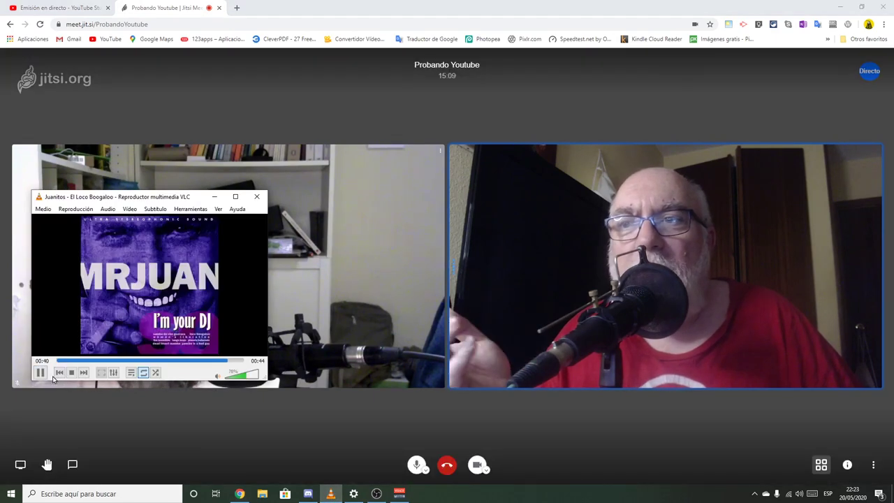
left_click(71, 375)
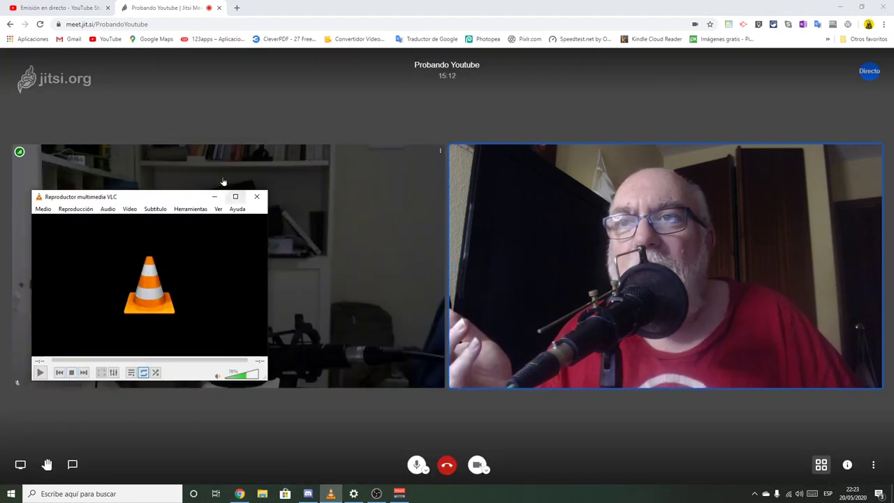
- Hide VLC and view the live 'Prueba Jitsi parte 2' dashboard in YouTube Studio
left_click(214, 196)
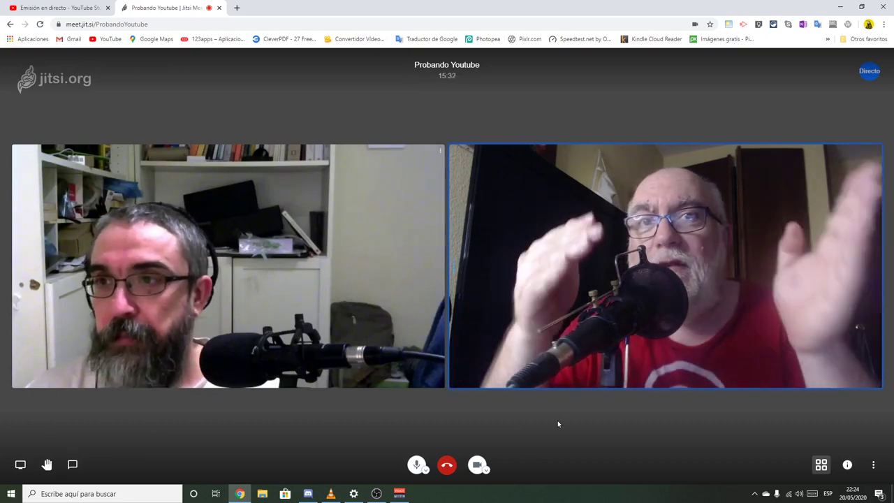
left_click(65, 7)
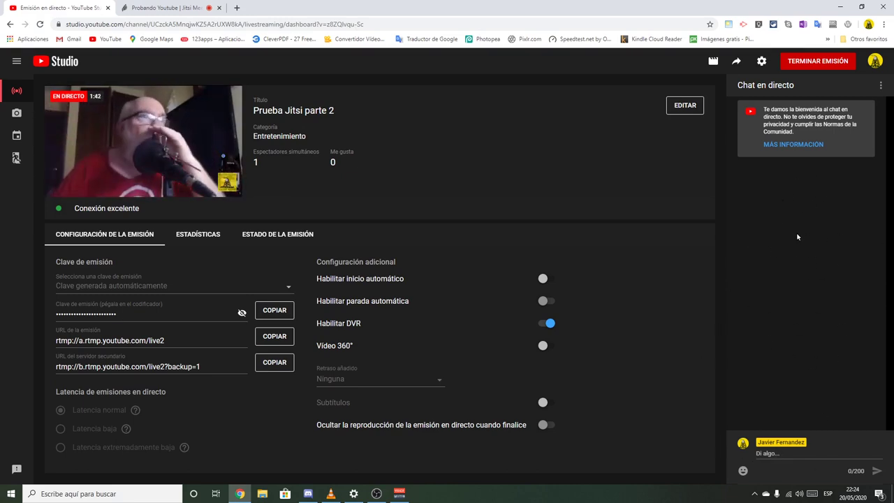
- Check the live broadcast once more, ending back on the 'Probando Youtube' Jitsi call
left_click(199, 8)
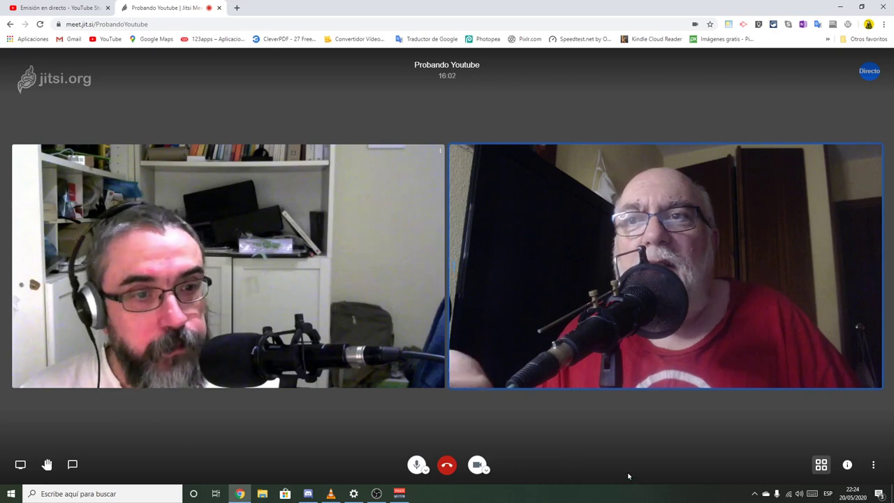
left_click(61, 8)
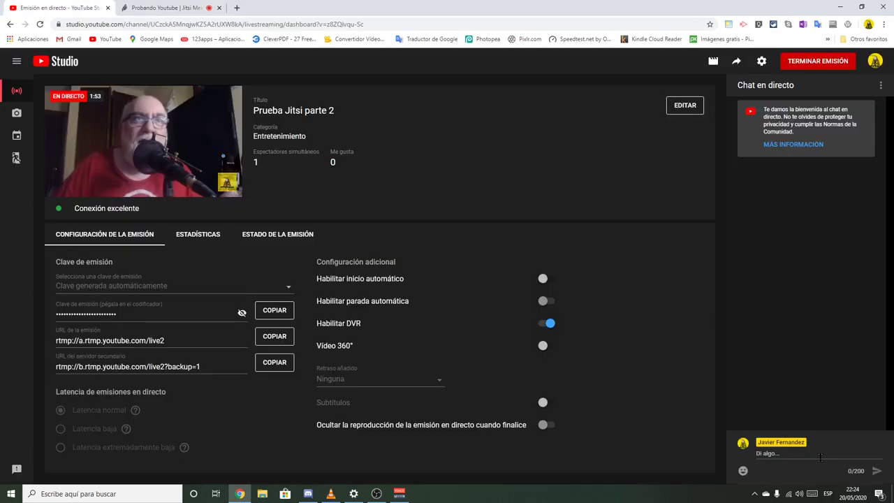
left_click(139, 7)
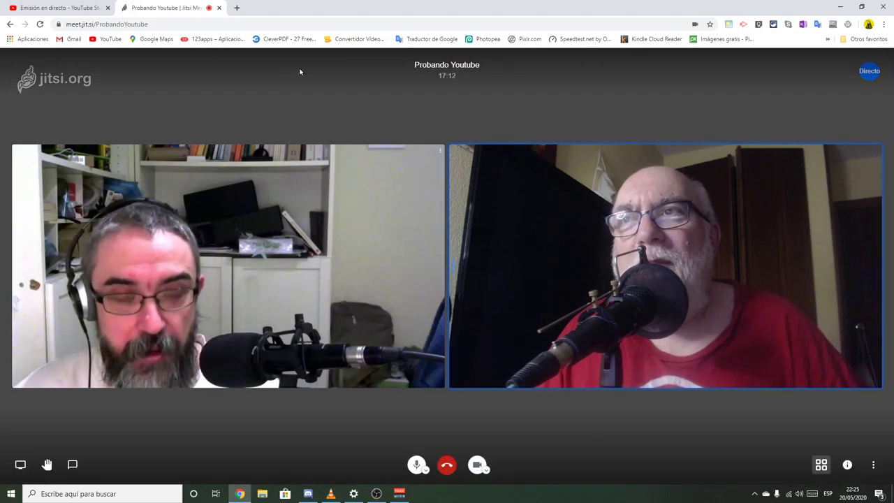
- Return to the live dashboard and replay Juanitos - El Loco Boogaloo in VLC
left_click(70, 8)
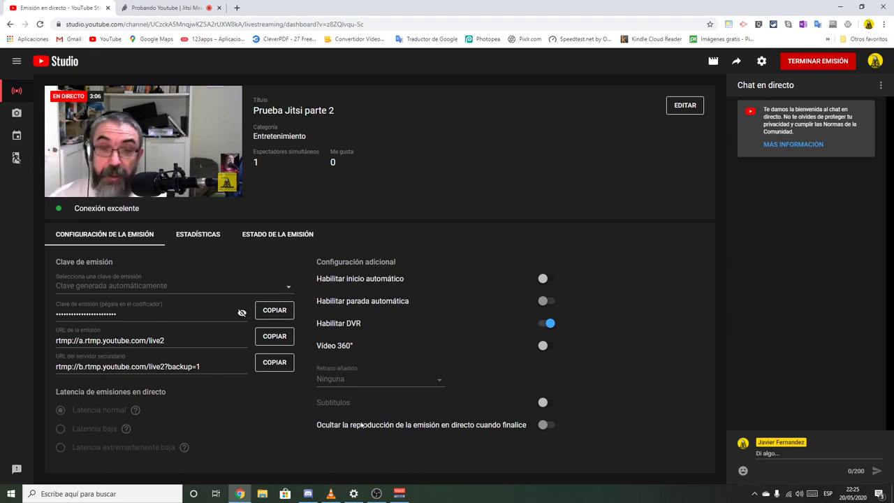
left_click(331, 493)
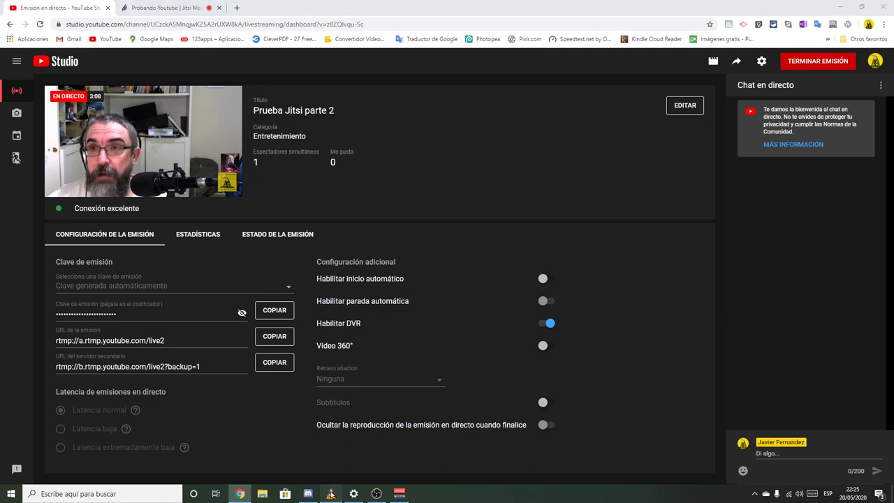
left_click(40, 373)
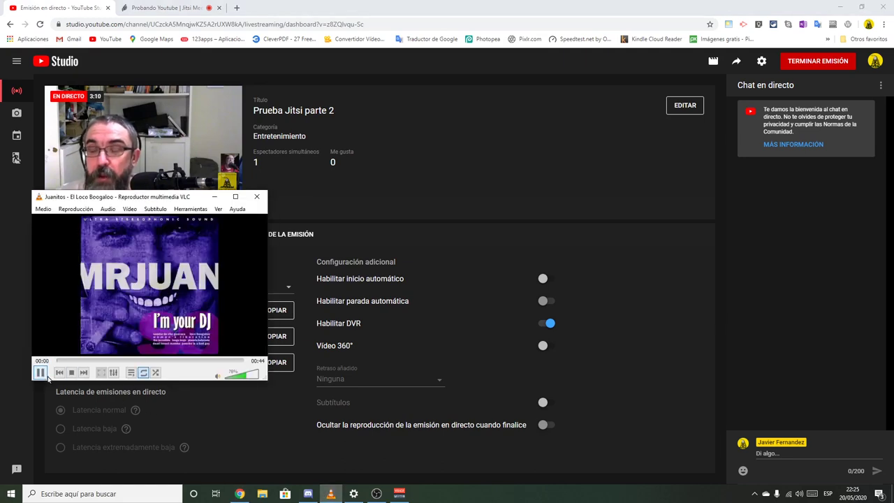